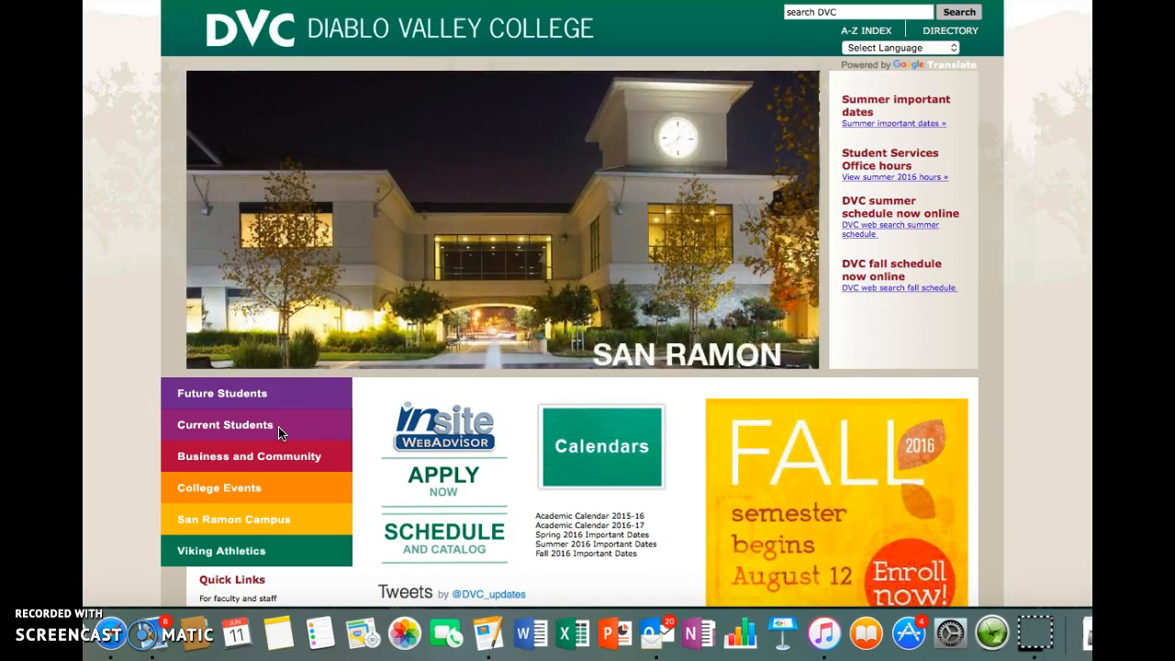
Step: Open the ASDVC Check Request Form from the Student Life Office forms for current students
left_click(279, 432)
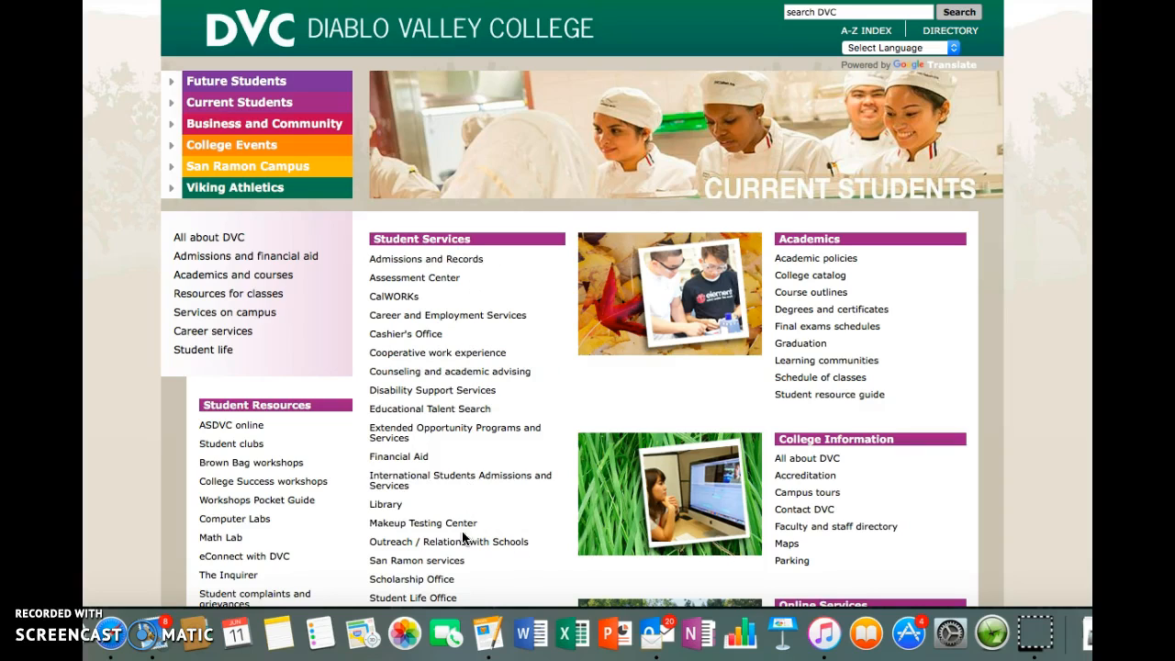
left_click(421, 597)
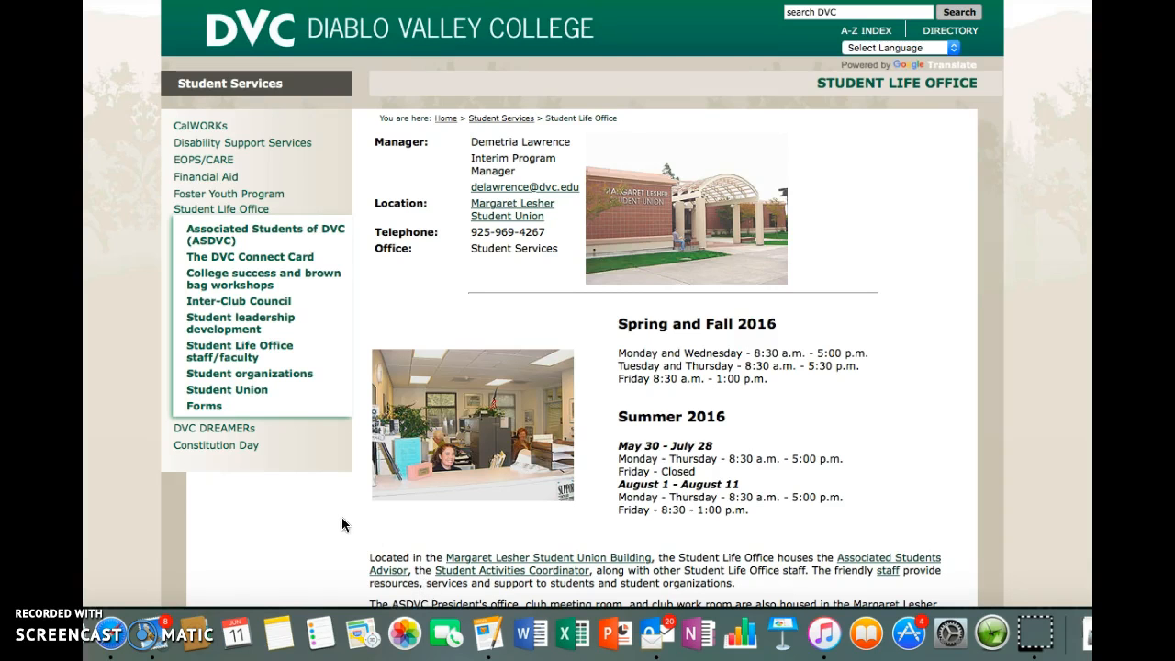
left_click(207, 407)
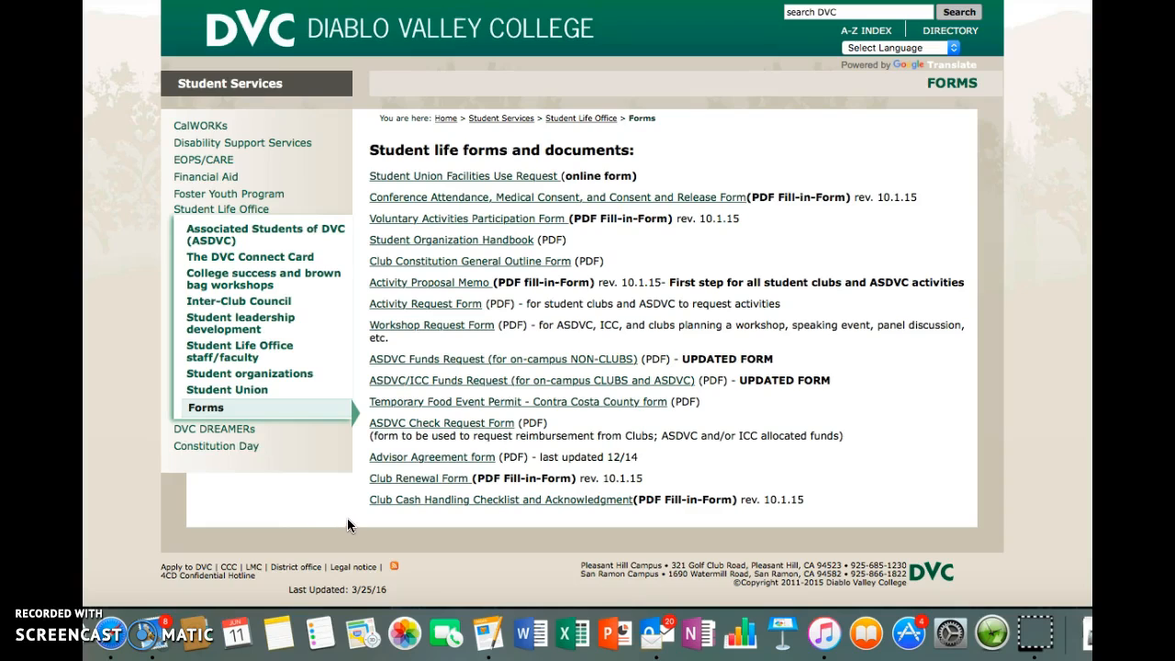
left_click(419, 428)
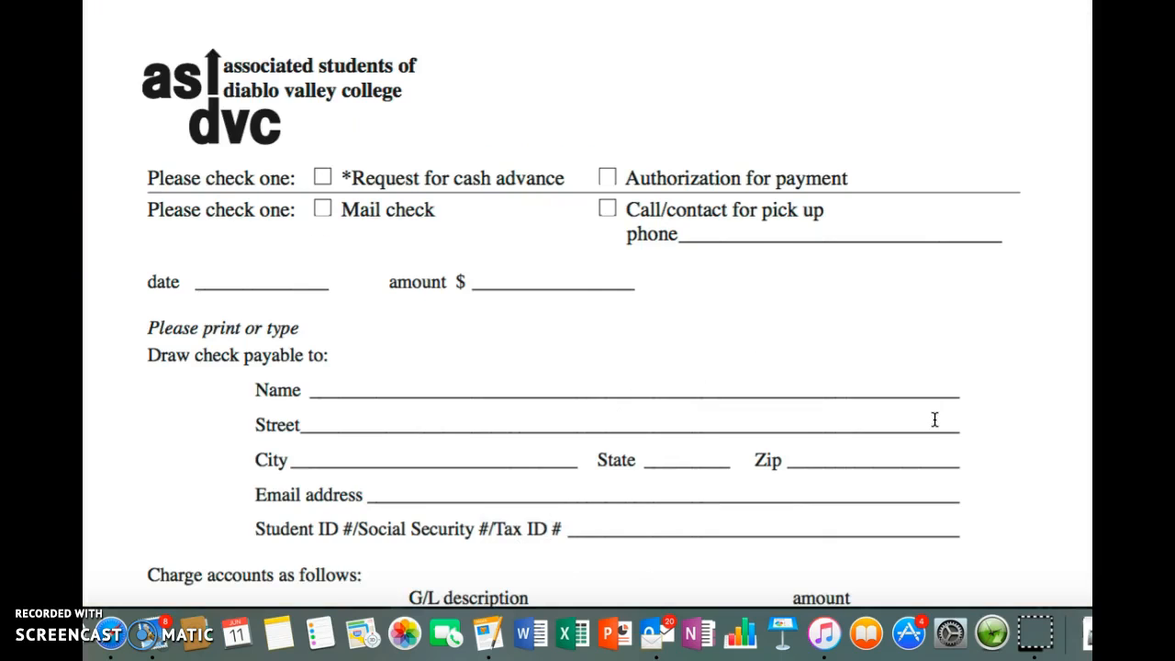
Step: Fill in the check request's date as 6/11/2016 and its amount as 100.00
scroll(1024, 426, "down", 3)
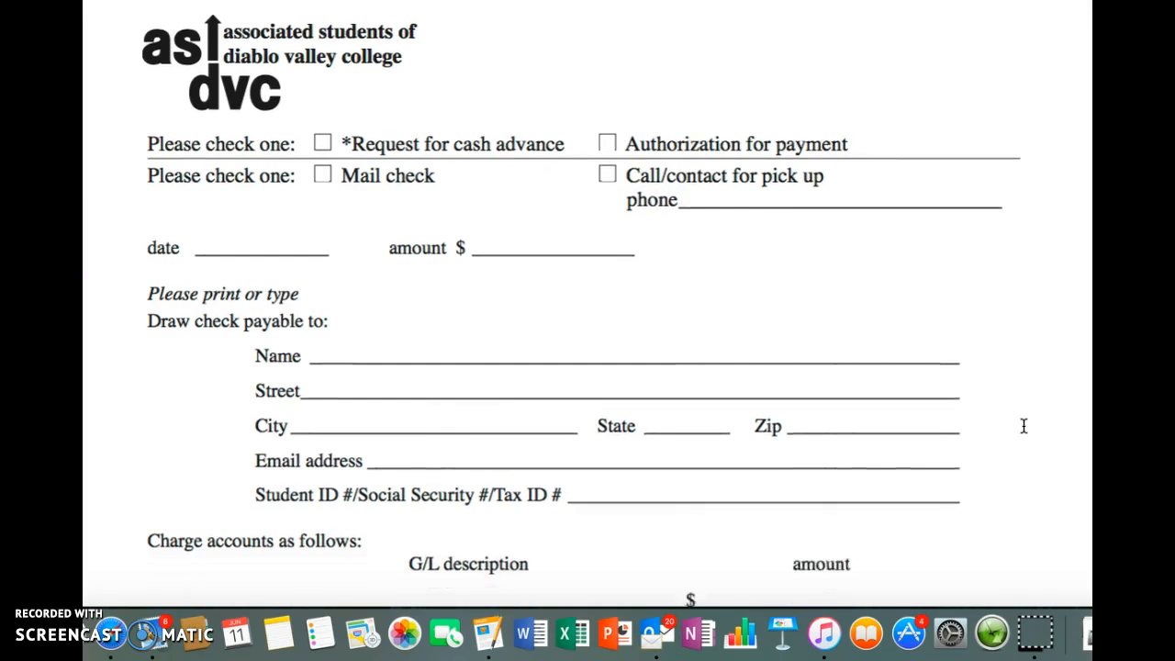
scroll(1024, 425, "down", 2)
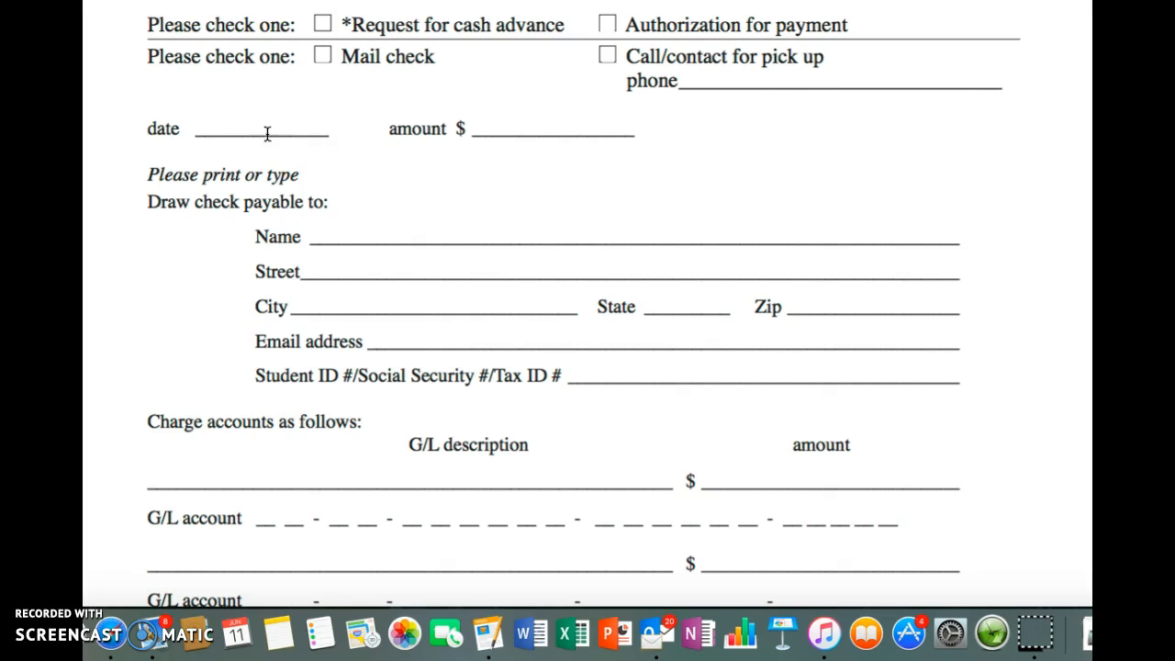
left_click(202, 128)
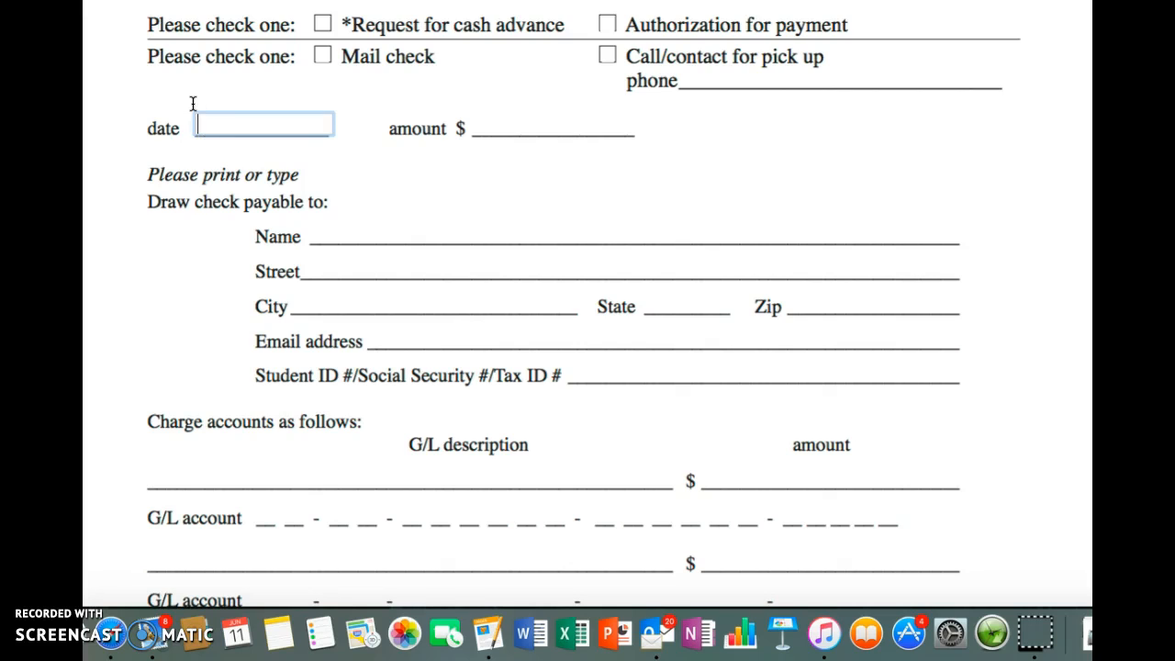
type("6/11/2016")
key("Tab")
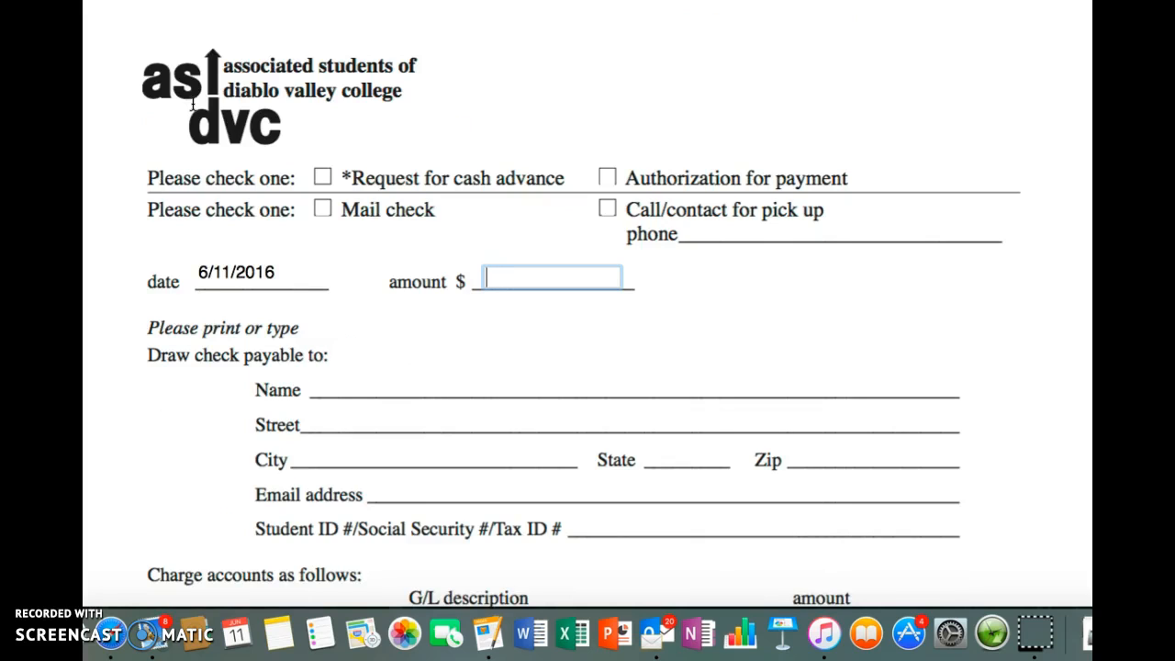
type("100.00")
Step: Enter the payee's full name in the check payable section
left_click(352, 381)
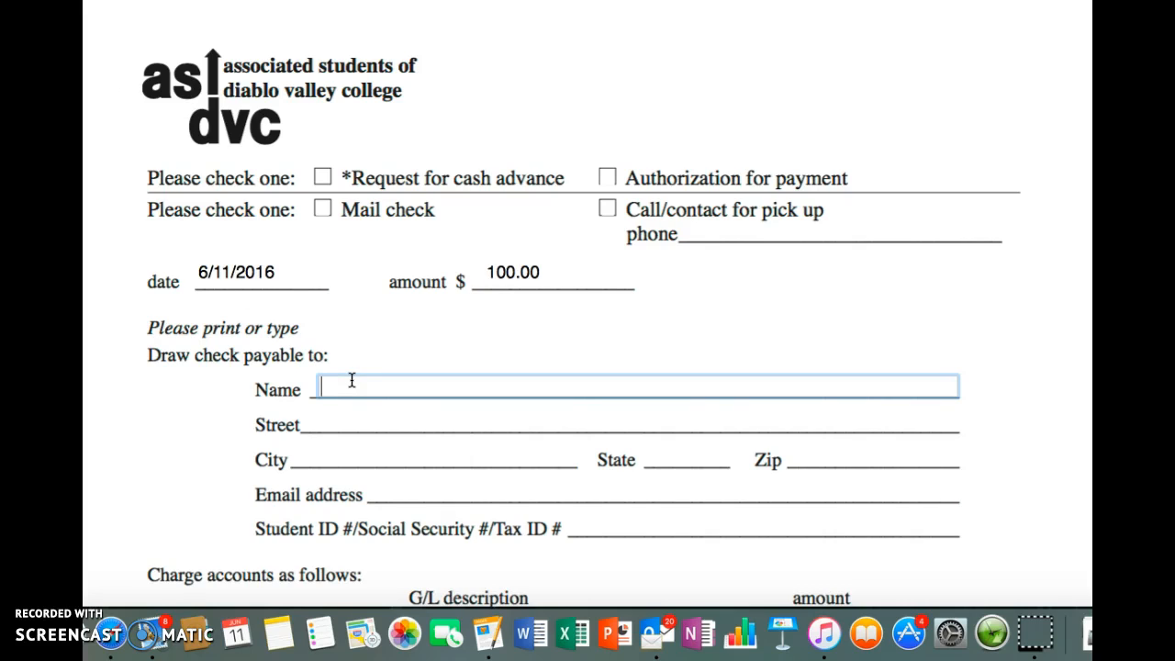
type("John Smith")
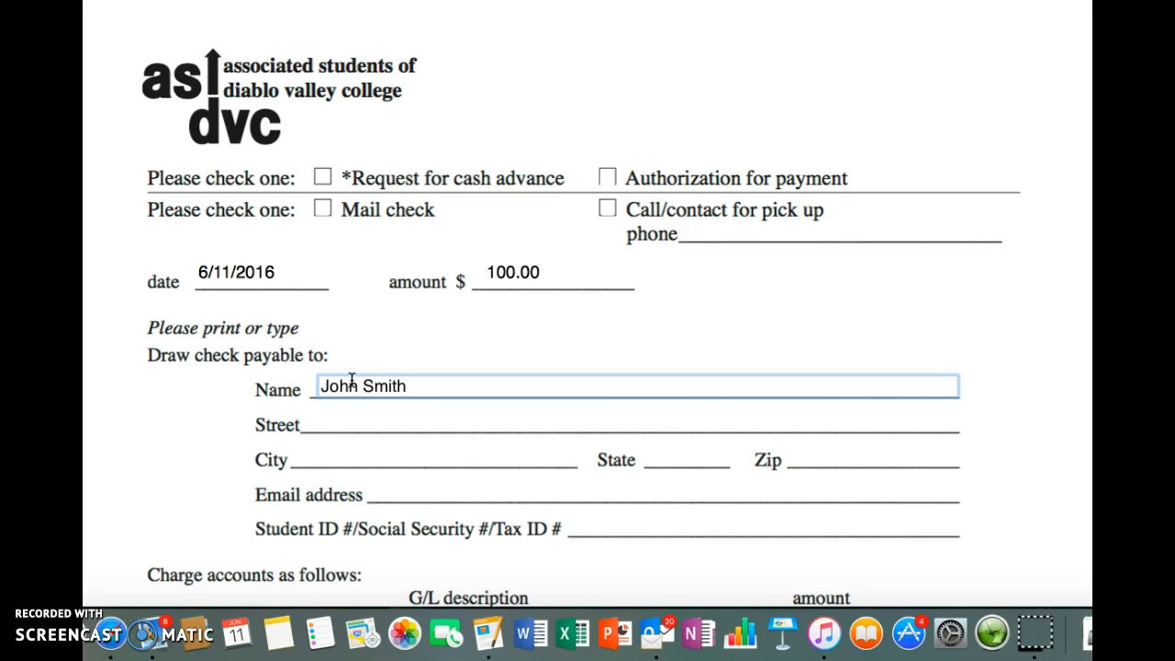
left_click(331, 418)
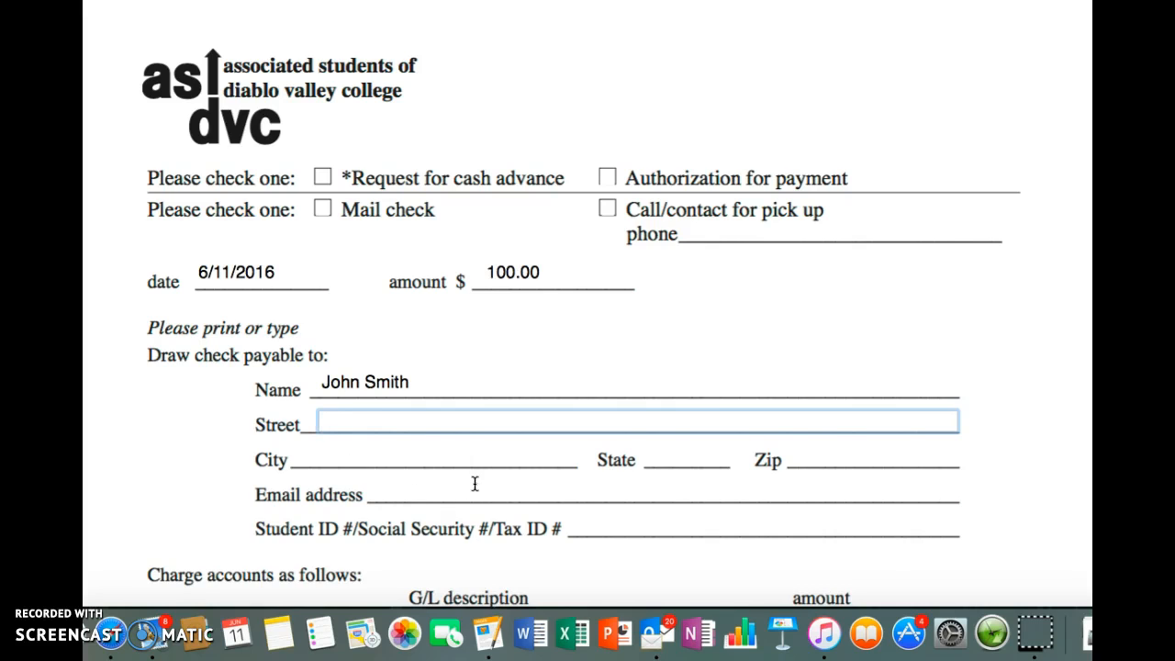
Step: Enter the payee's student ID number in the check payable section
left_click(702, 521)
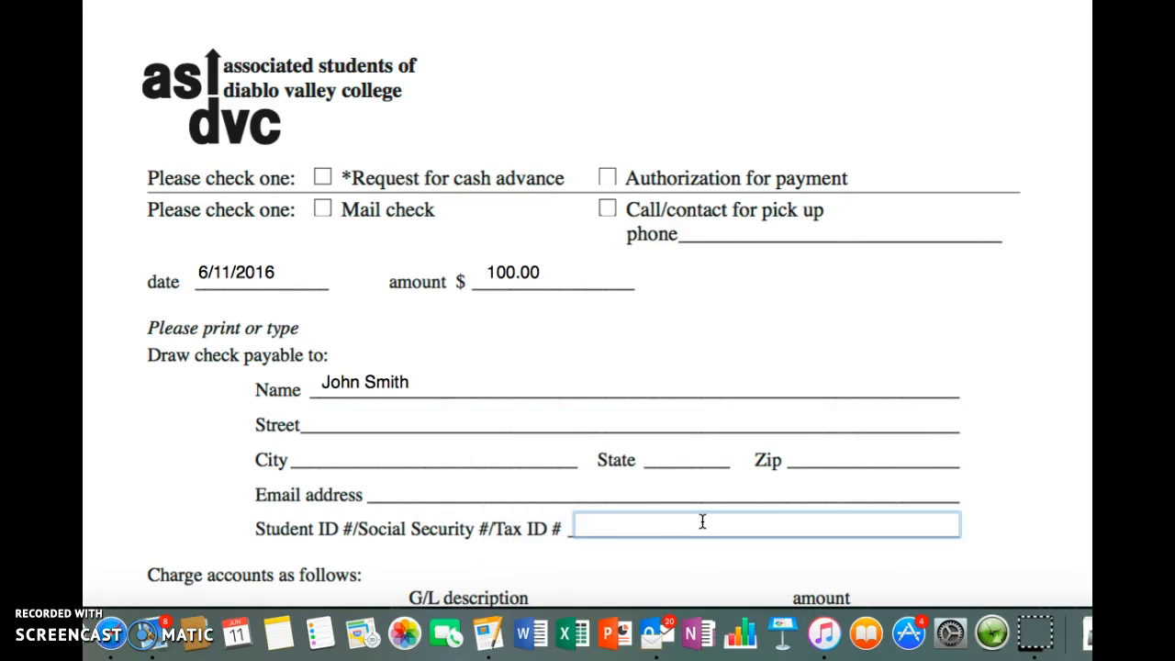
type("123456")
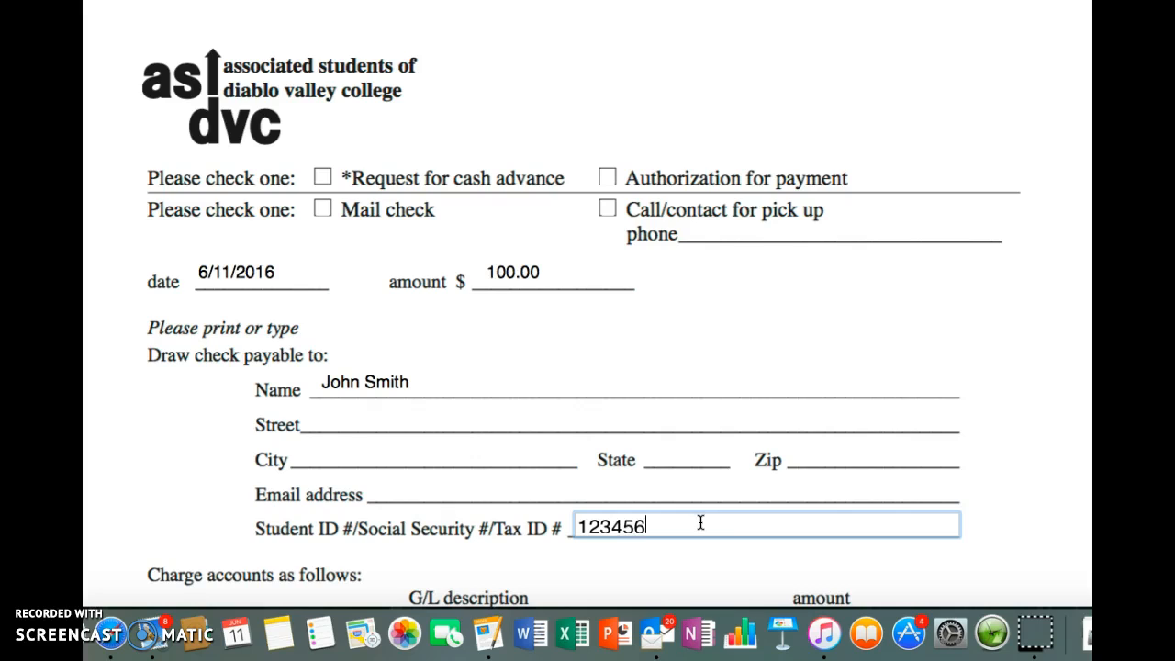
type("7")
Step: Fill in the payee's college e-mail address in the check payable section
left_click(450, 490)
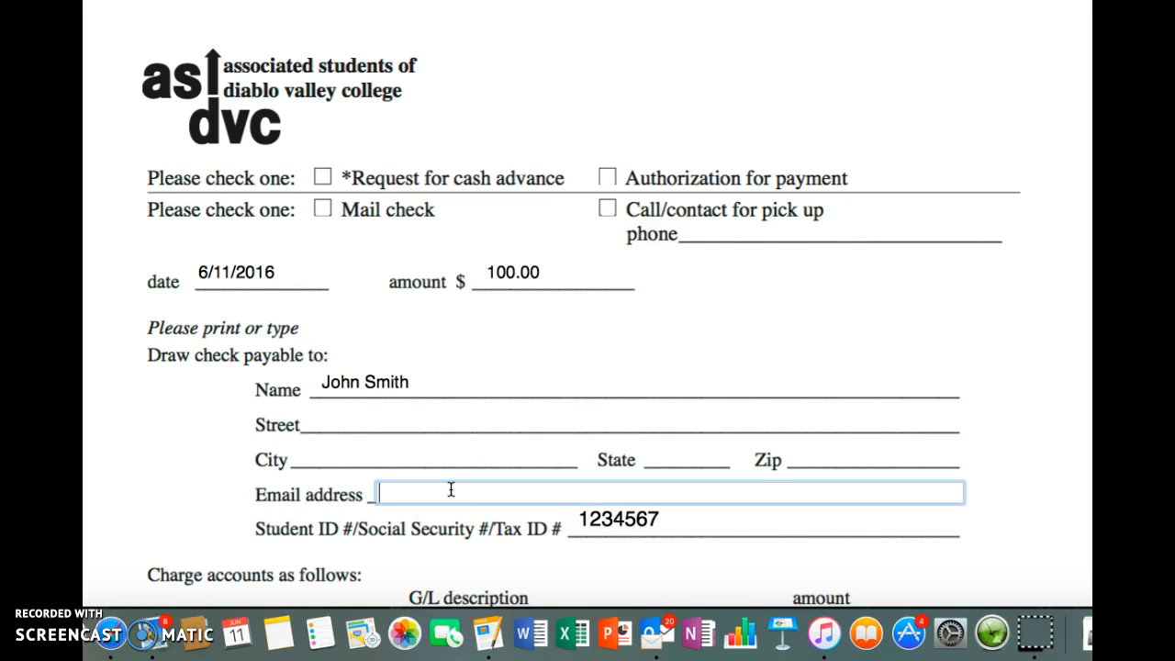
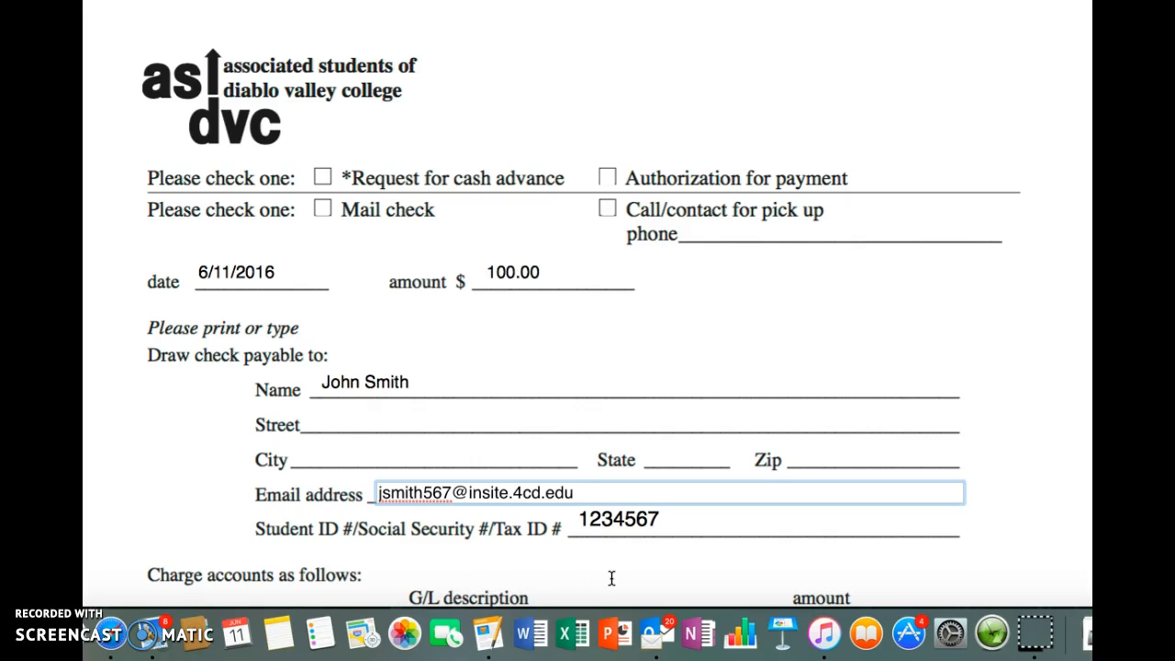
mouse_move(659, 565)
key("Return")
Step: Enter the payee's street address in the check payable section
scroll(983, 545, "down", 3)
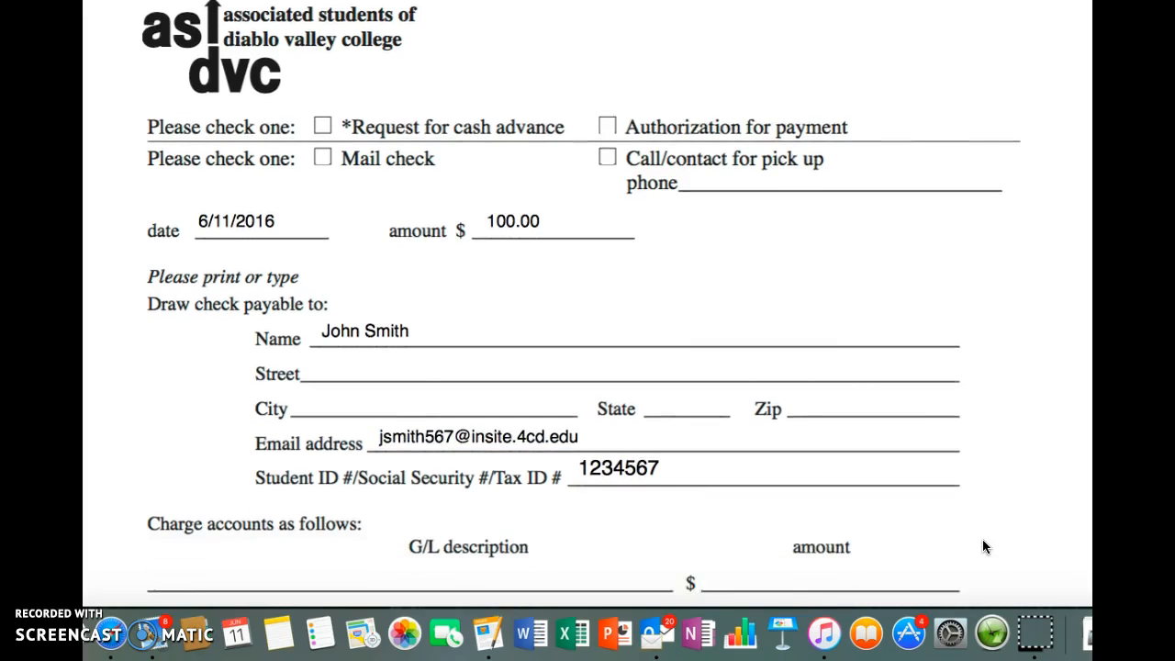
scroll(983, 546, "down", 4)
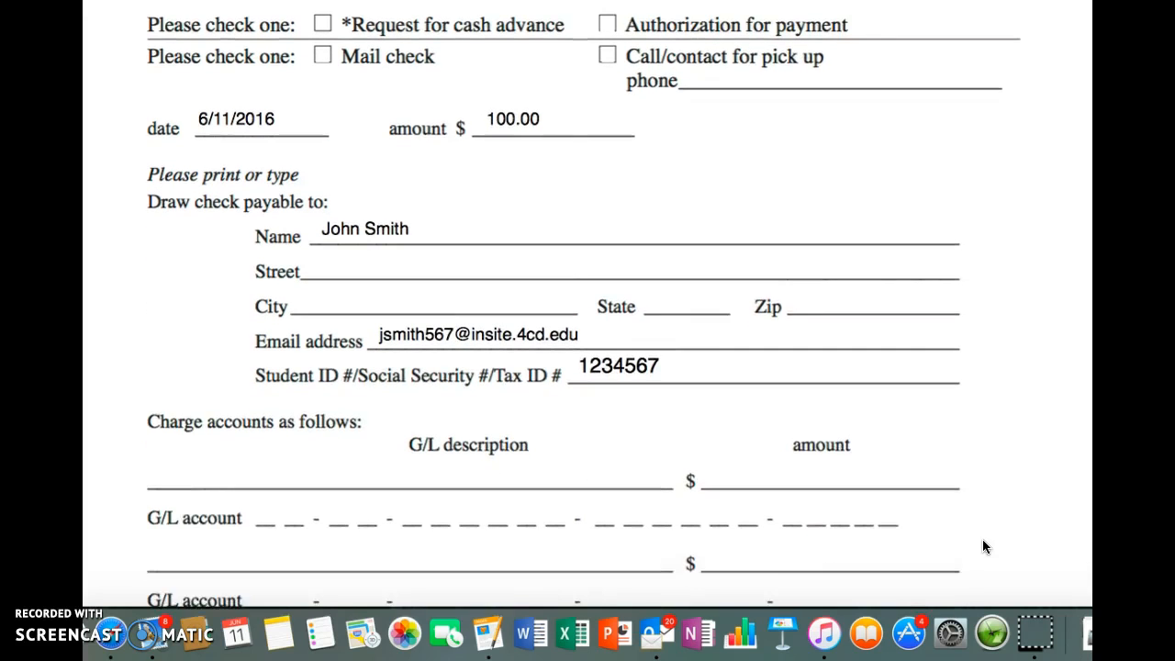
scroll(983, 546, "down", 3)
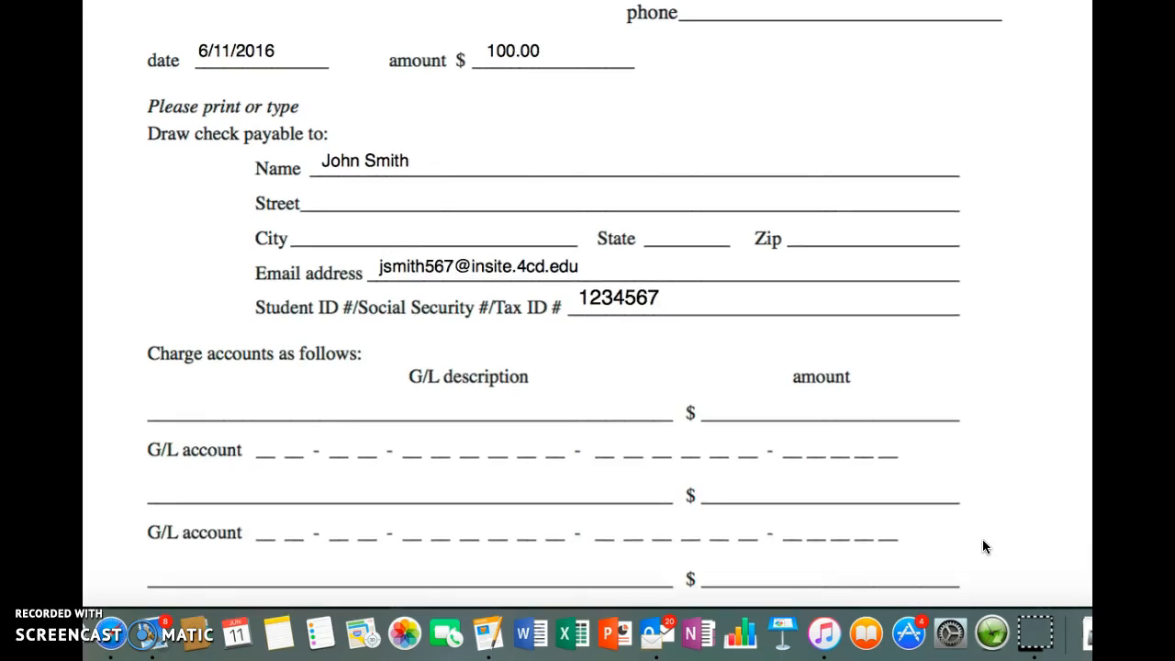
scroll(982, 547, "down", 1)
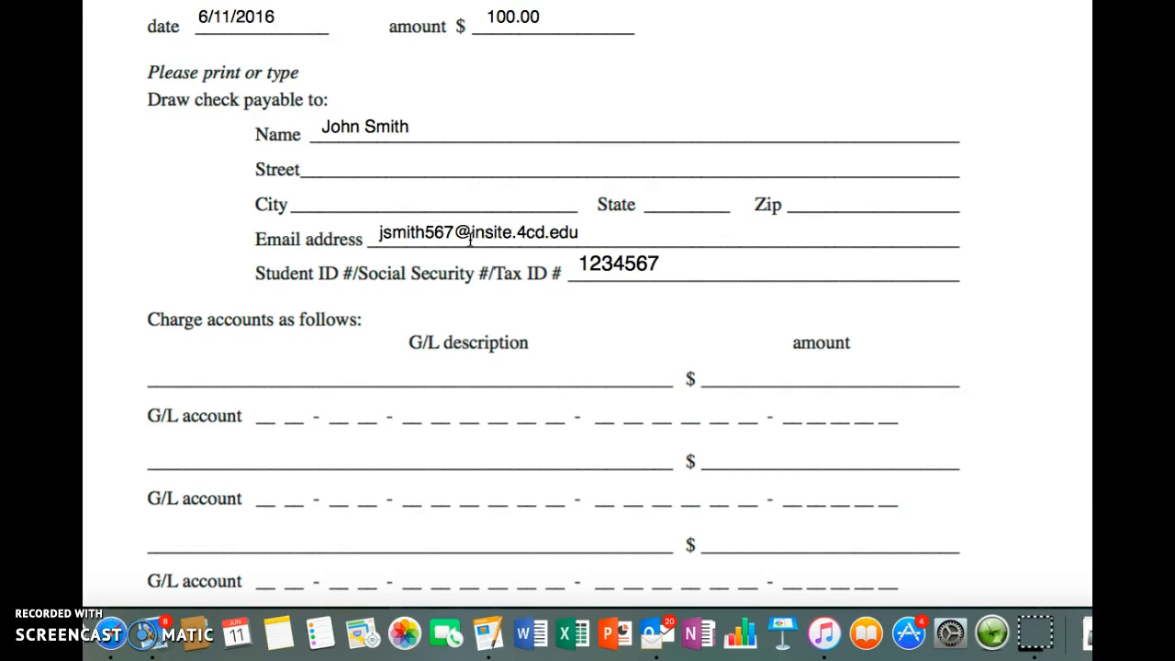
left_click(387, 163)
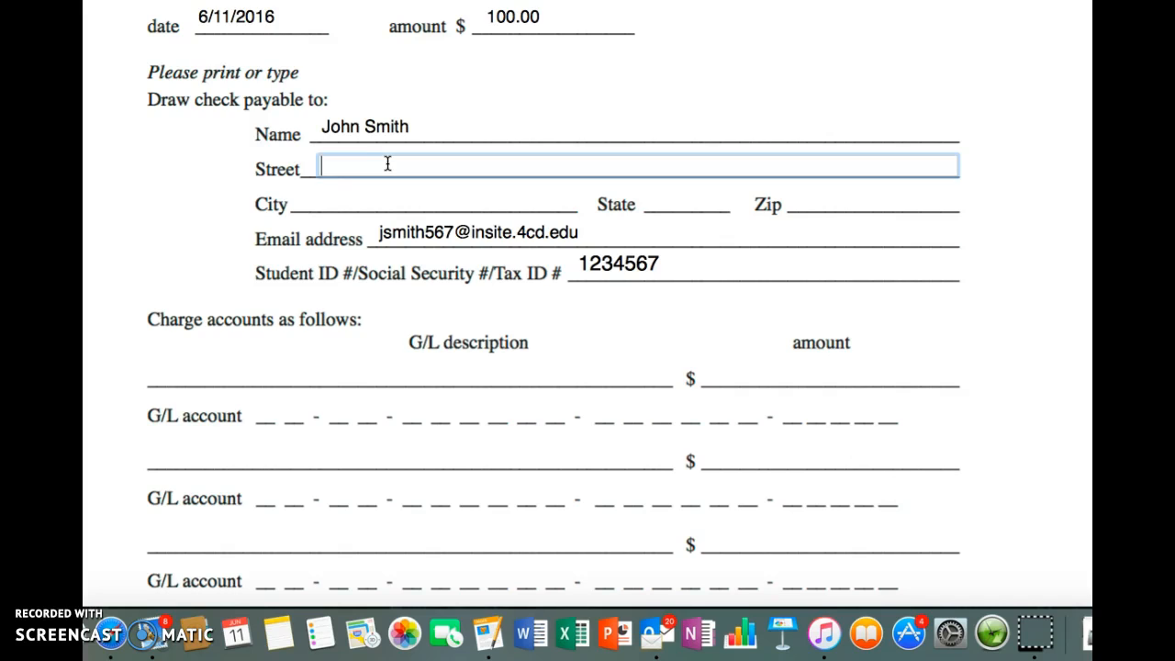
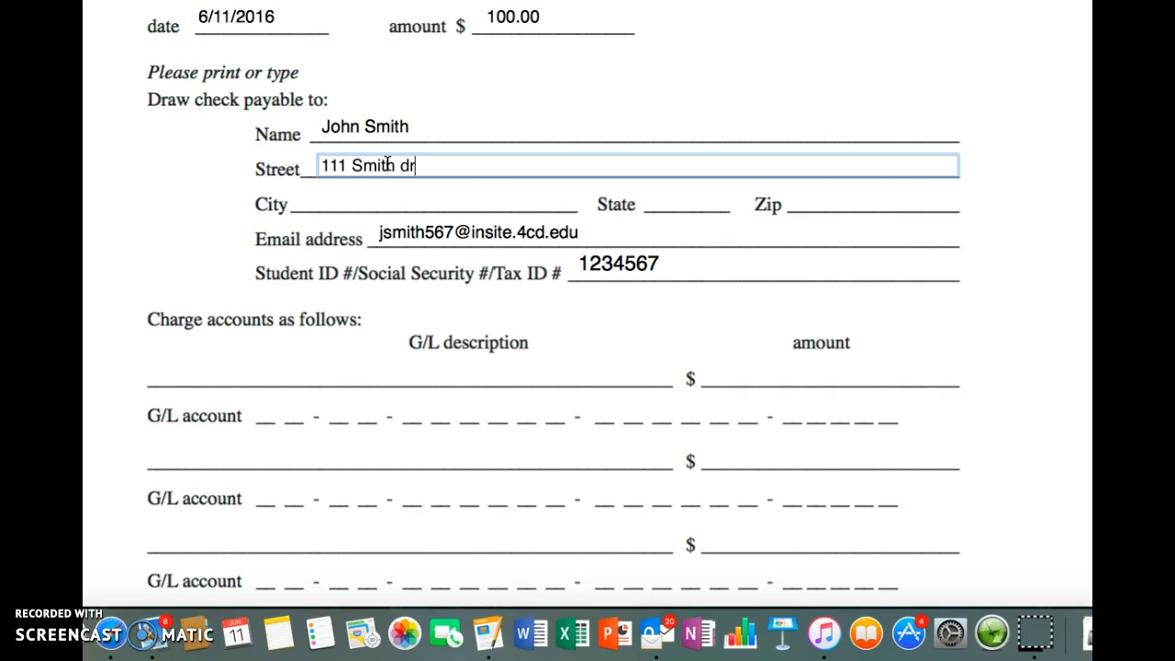
key("Tab")
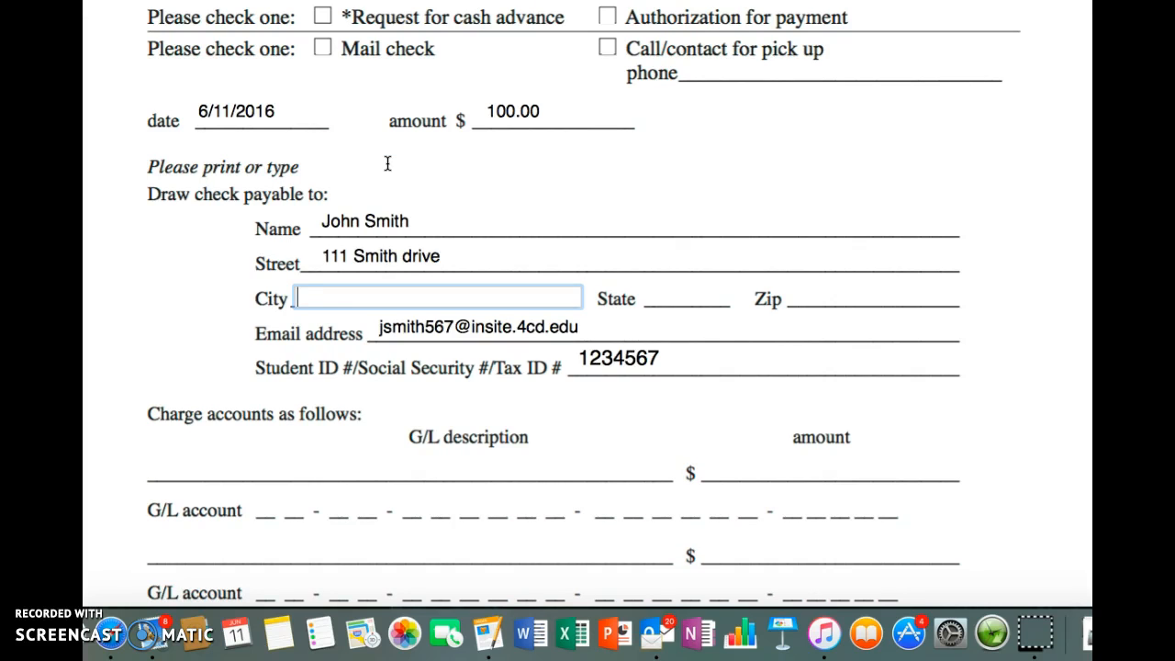
Step: Complete the payee's mailing address with the city, state and zip code
type("Pleasant HIll")
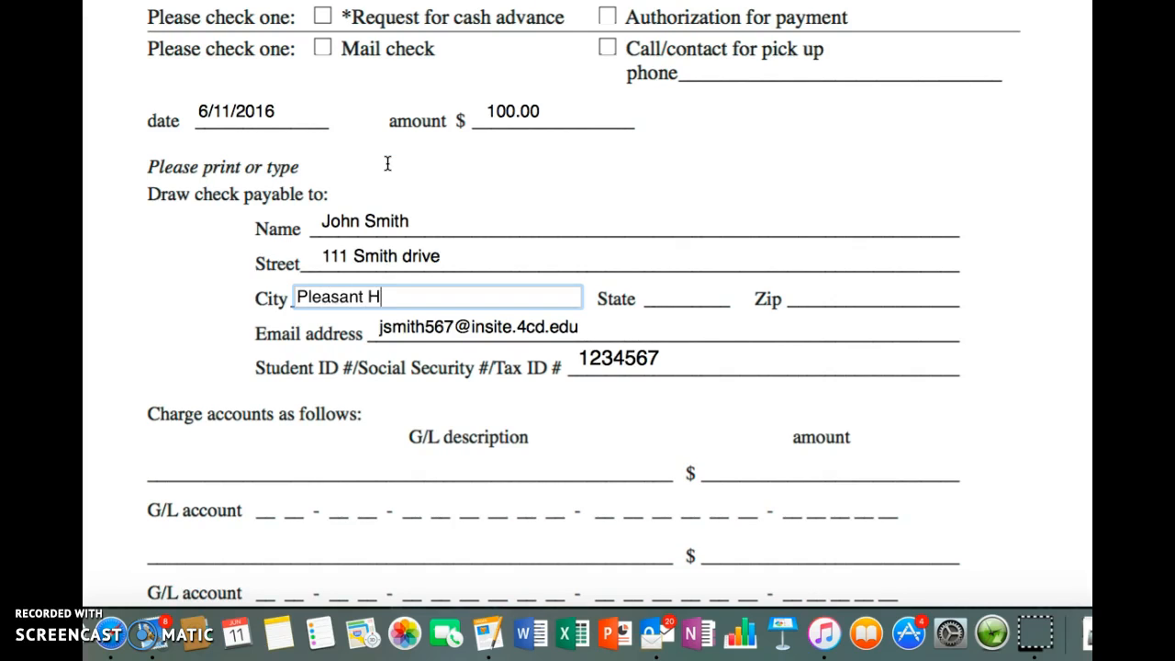
key("Tab")
type("CA")
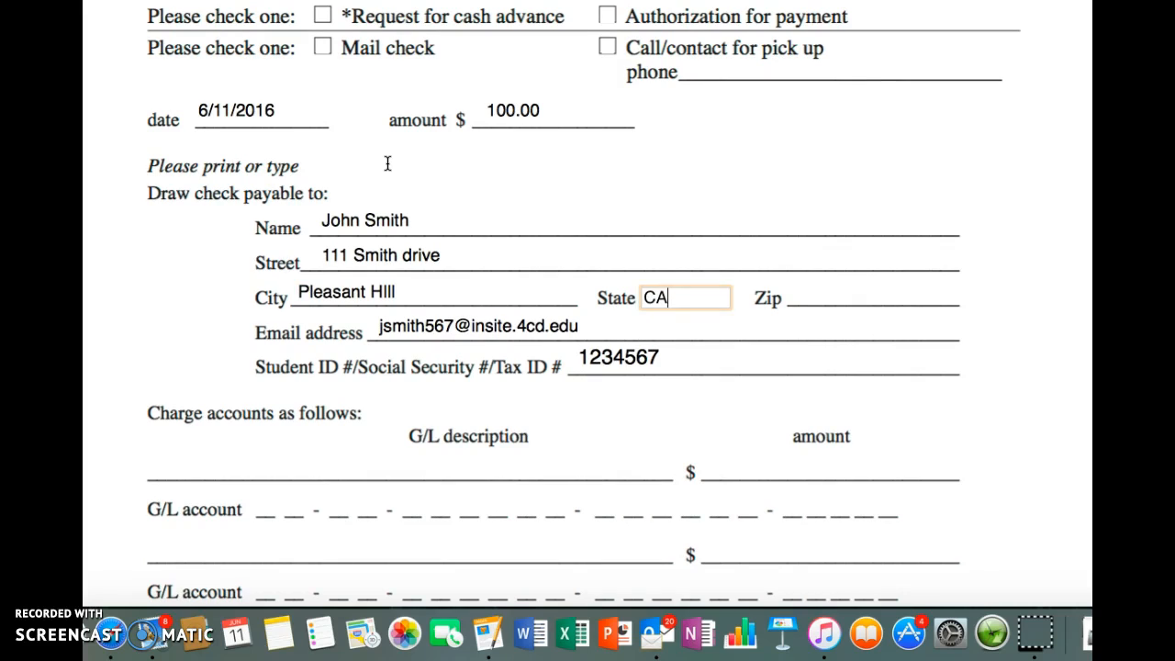
key("Tab")
type("94523")
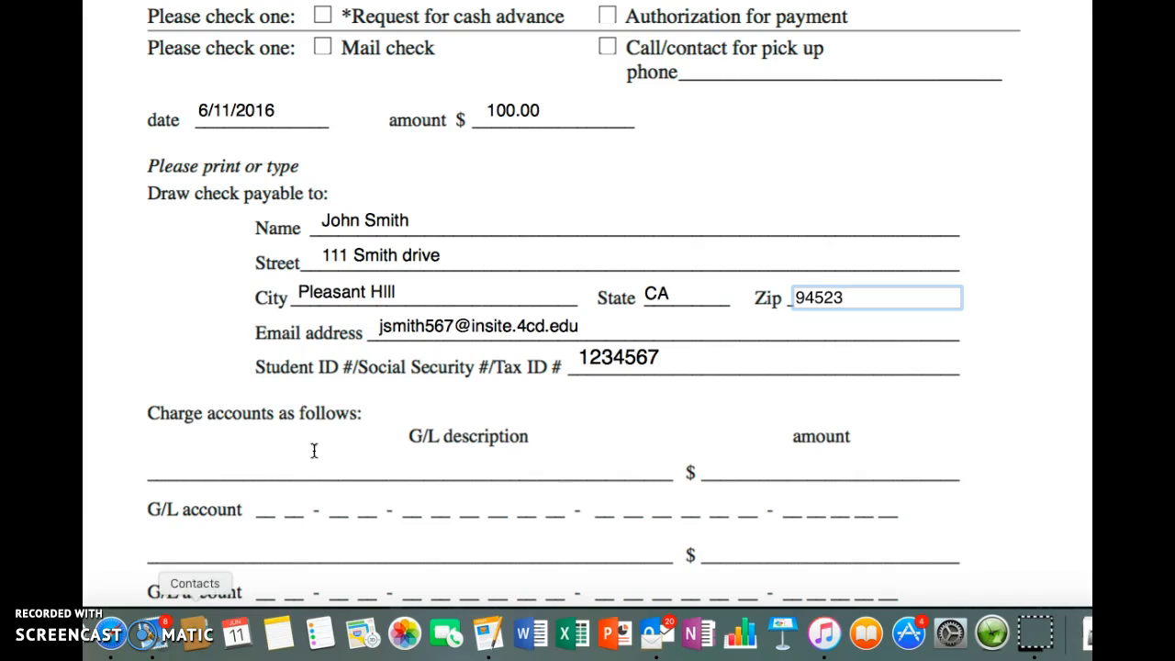
left_click(386, 463)
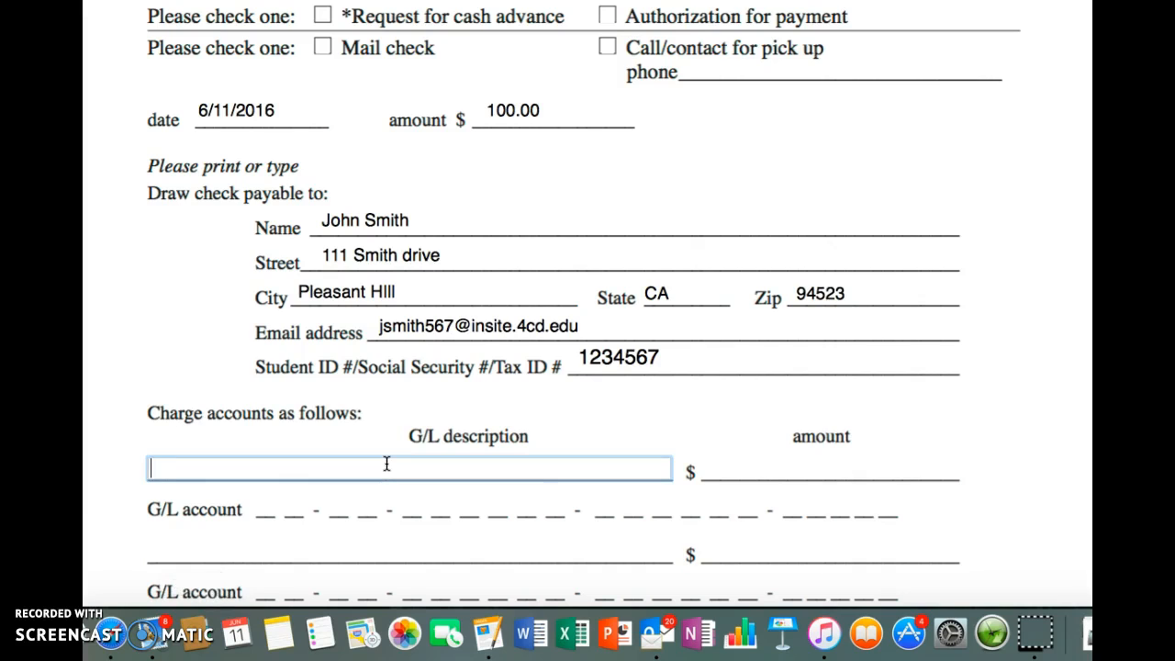
key("Tab")
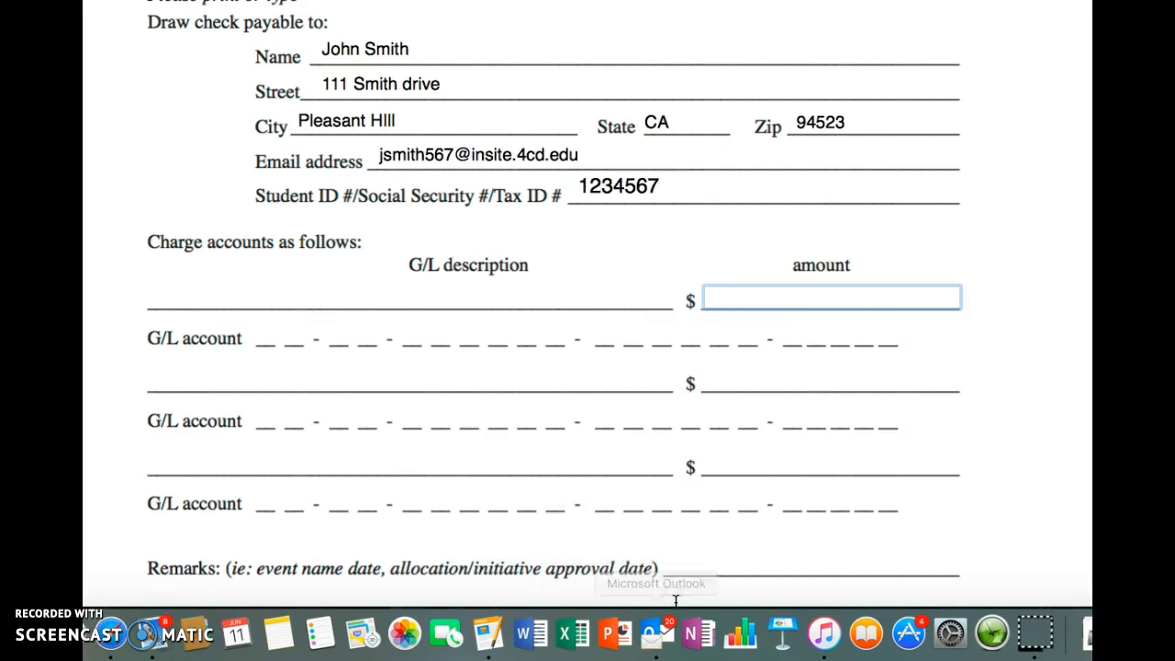
left_click(706, 564)
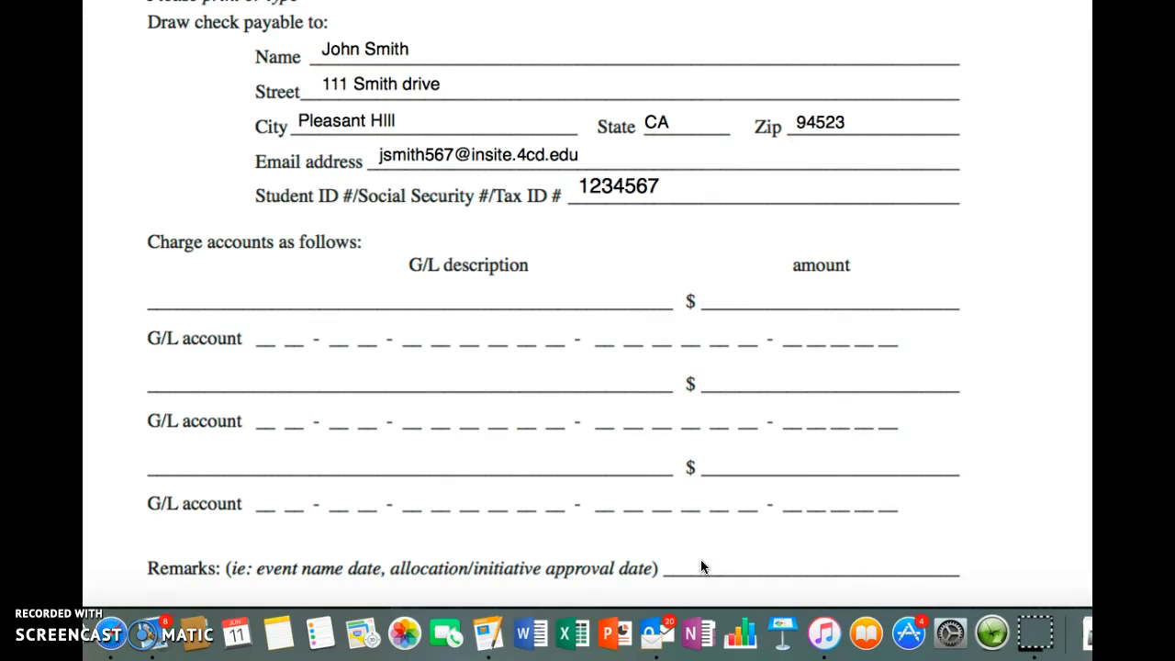
Step: Begin the form's Remarks with the event name and date: "PBL Club spring conference 4/19/2016"
scroll(700, 560, "down", 3)
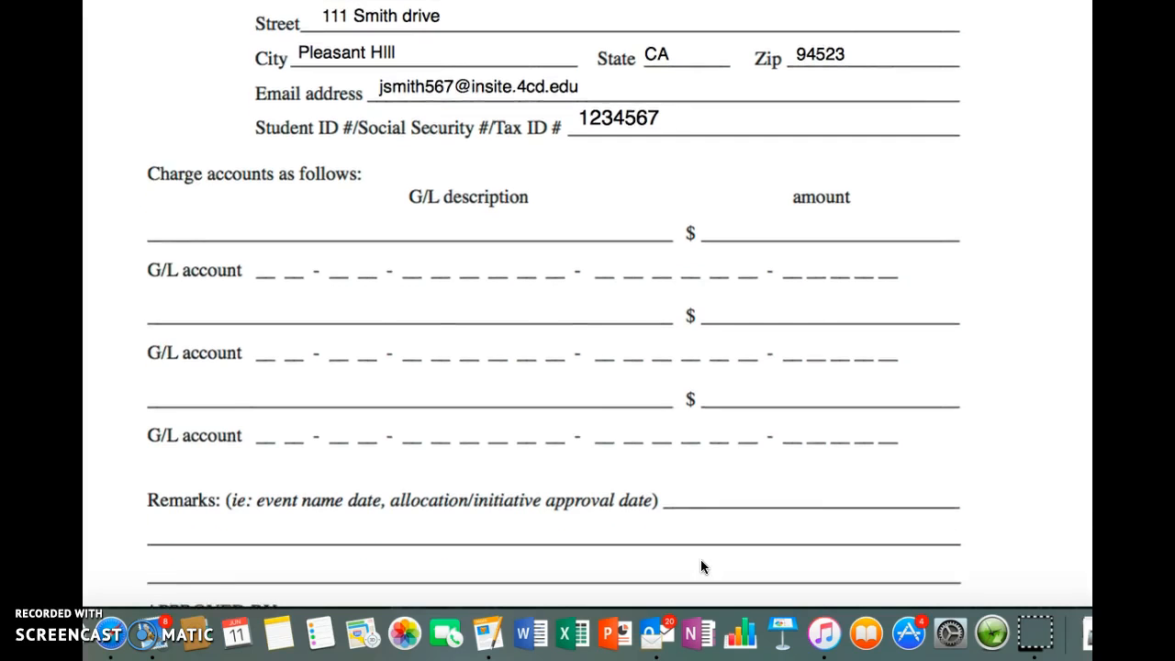
scroll(700, 567, "down", 1)
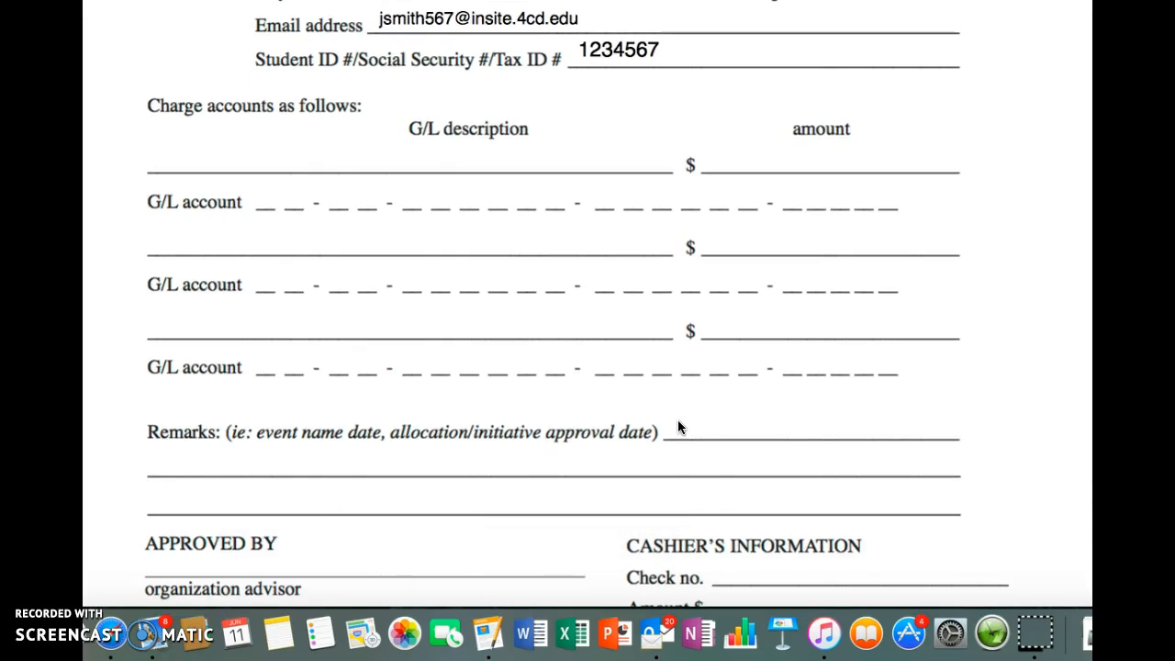
left_click(564, 456)
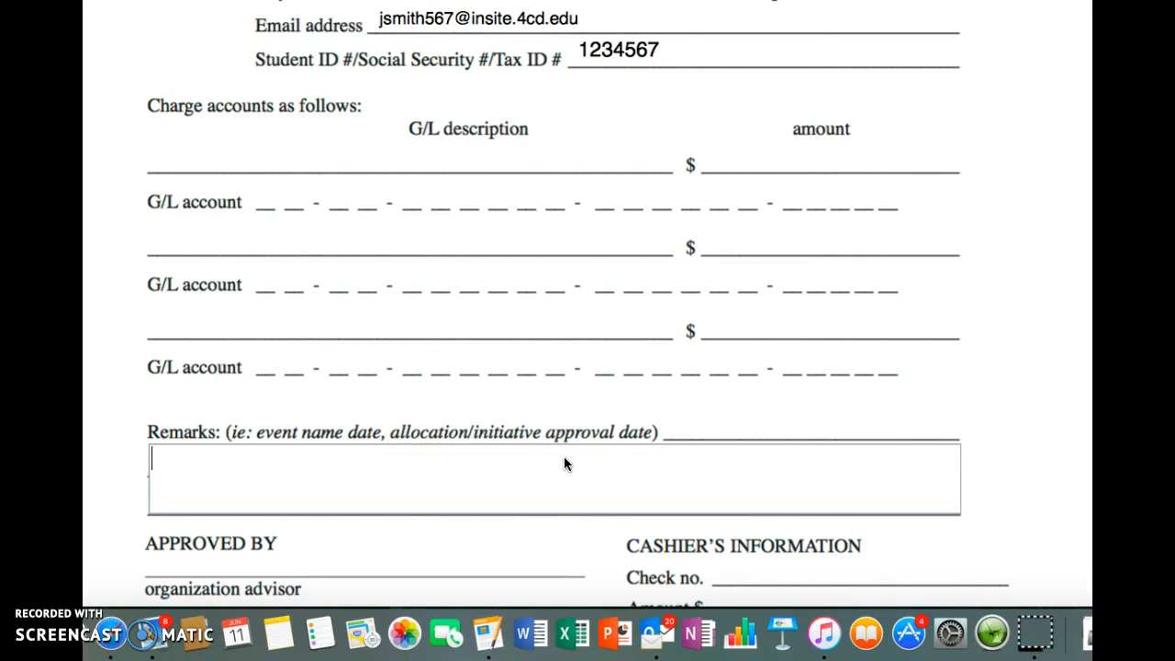
type("PBL")
type("Club")
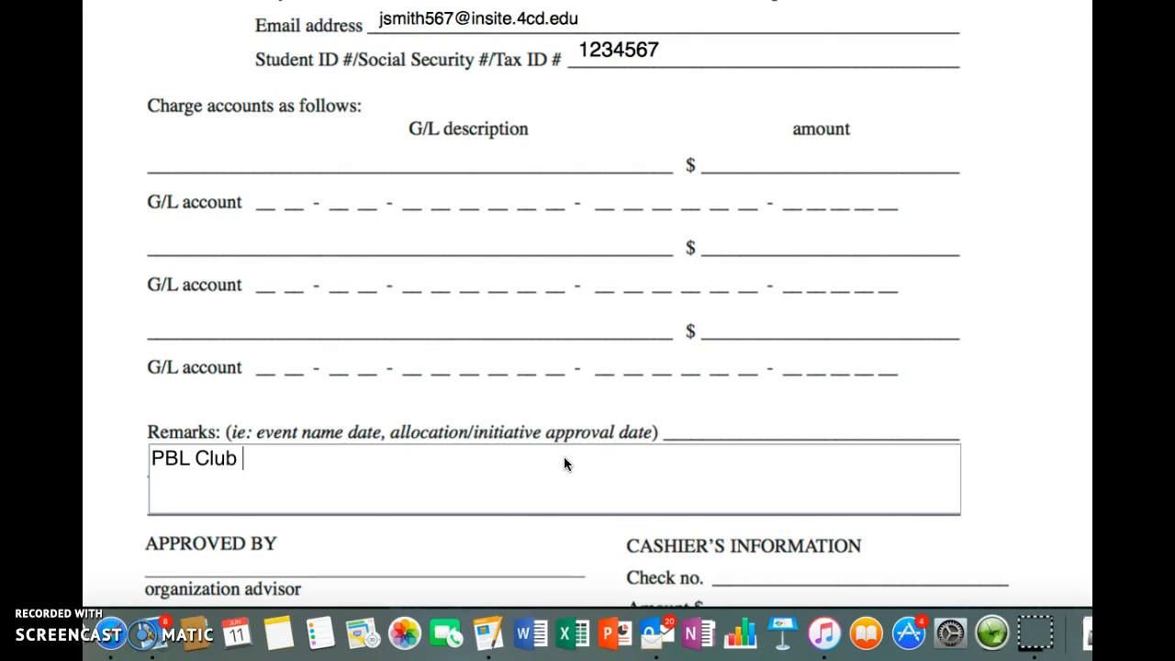
type("spring con")
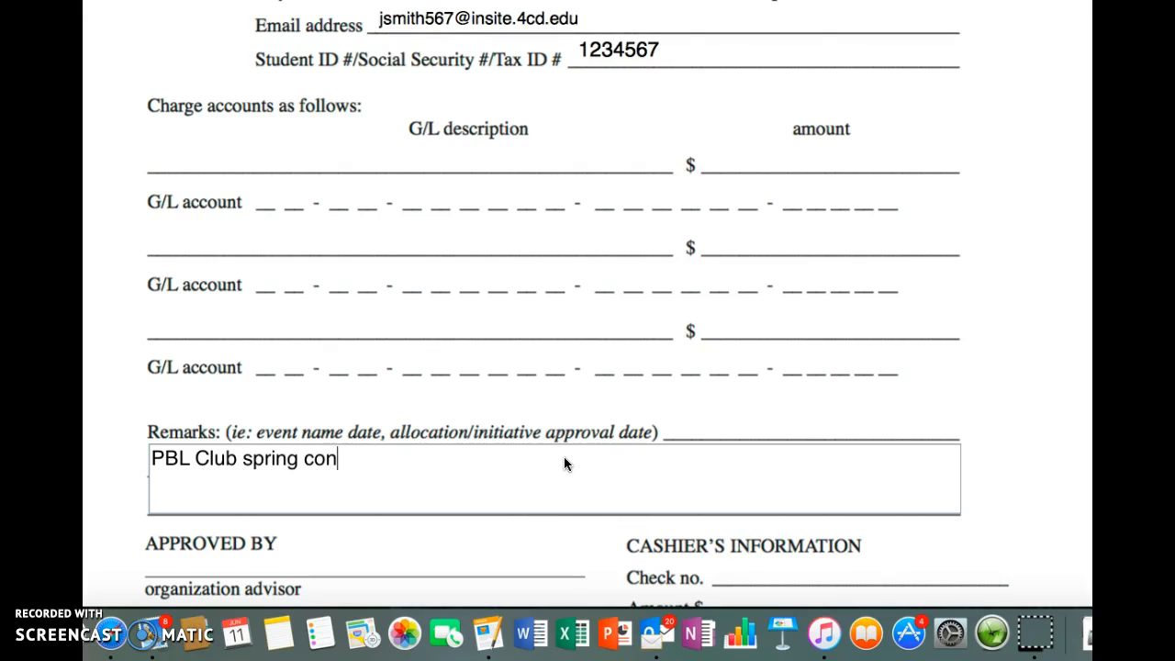
type("ference ")
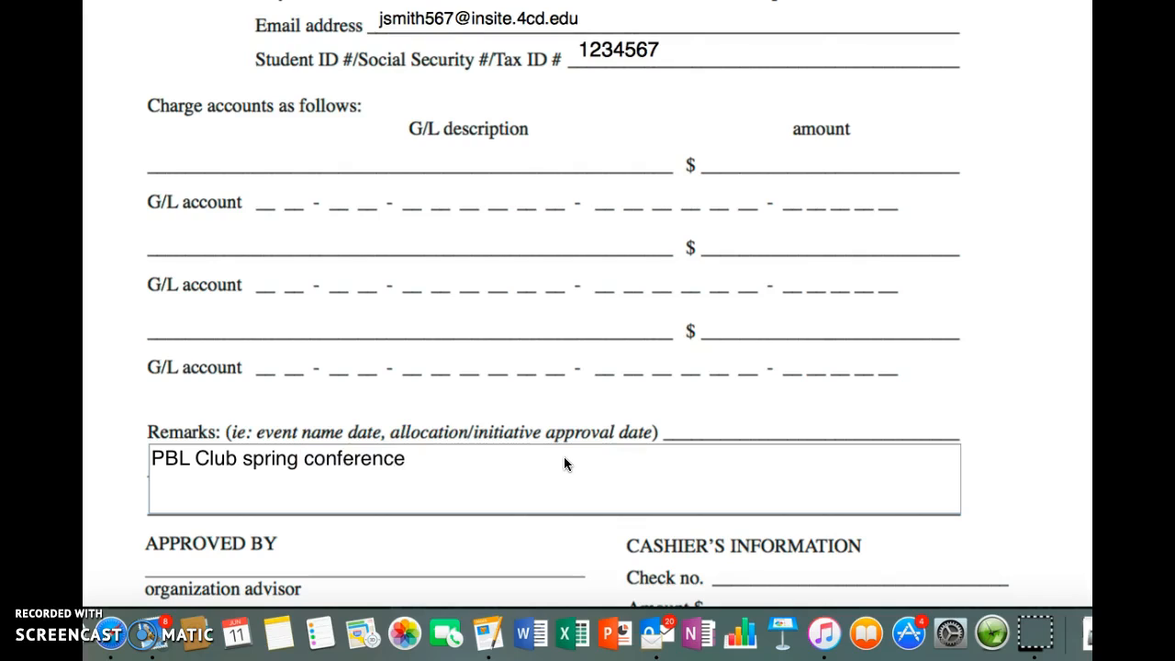
type("4/19/2016")
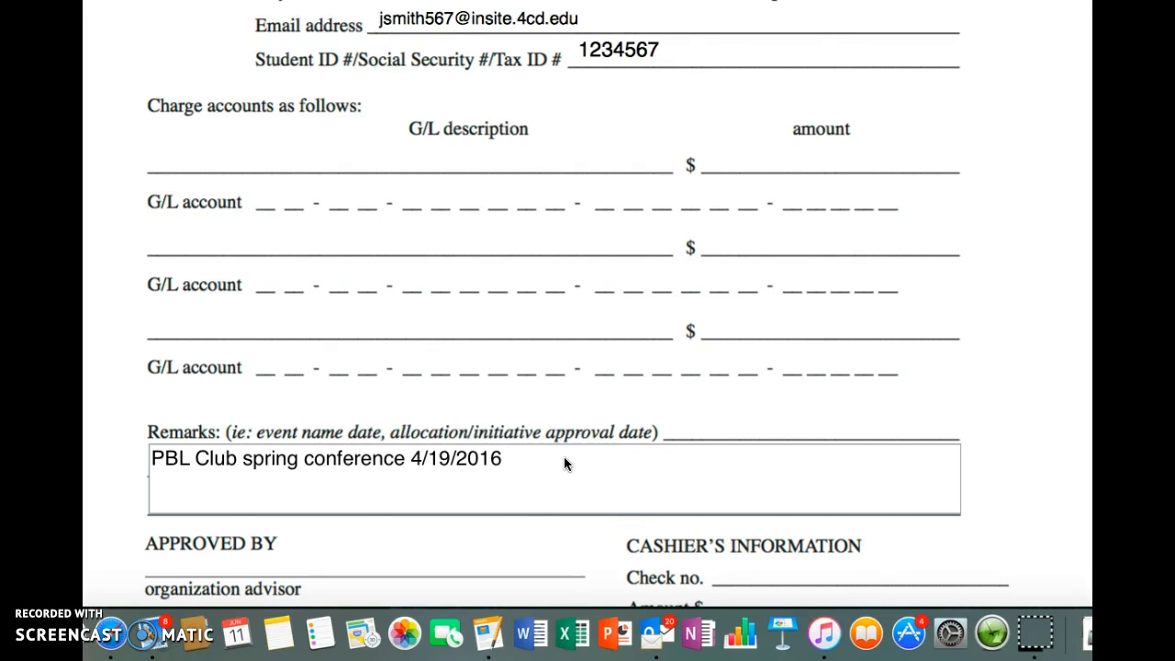
Step: Continue the remarks with "ICC approved allocation of $1000 during 4/1/16 board meeting"
type("ICC approved all")
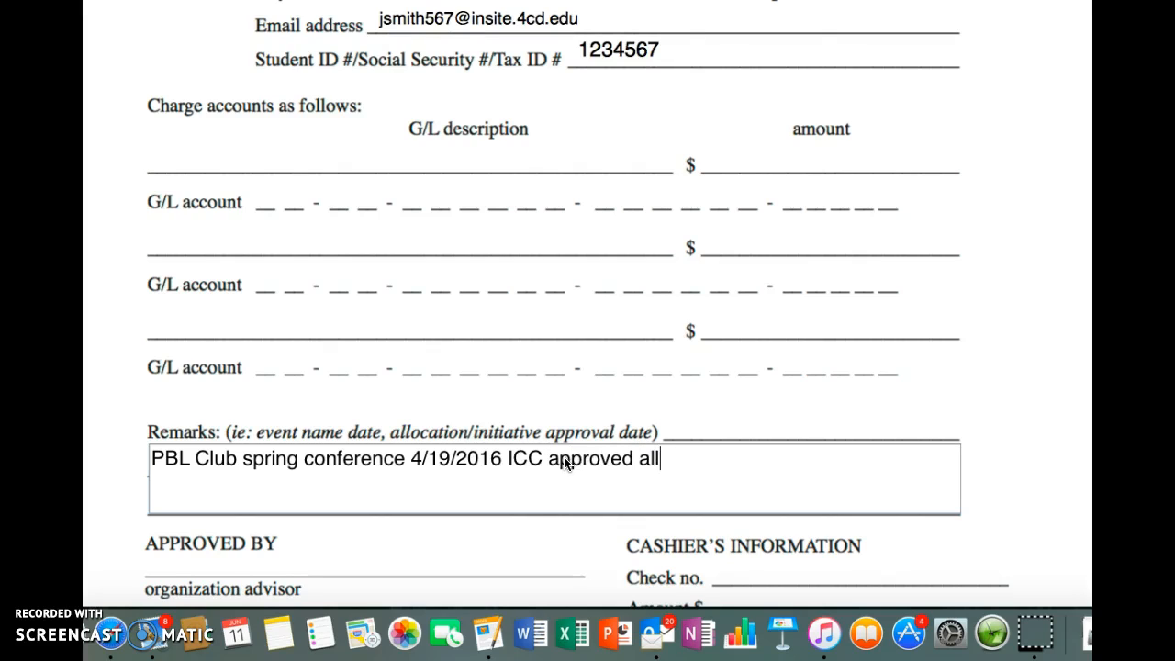
type("ocation of $")
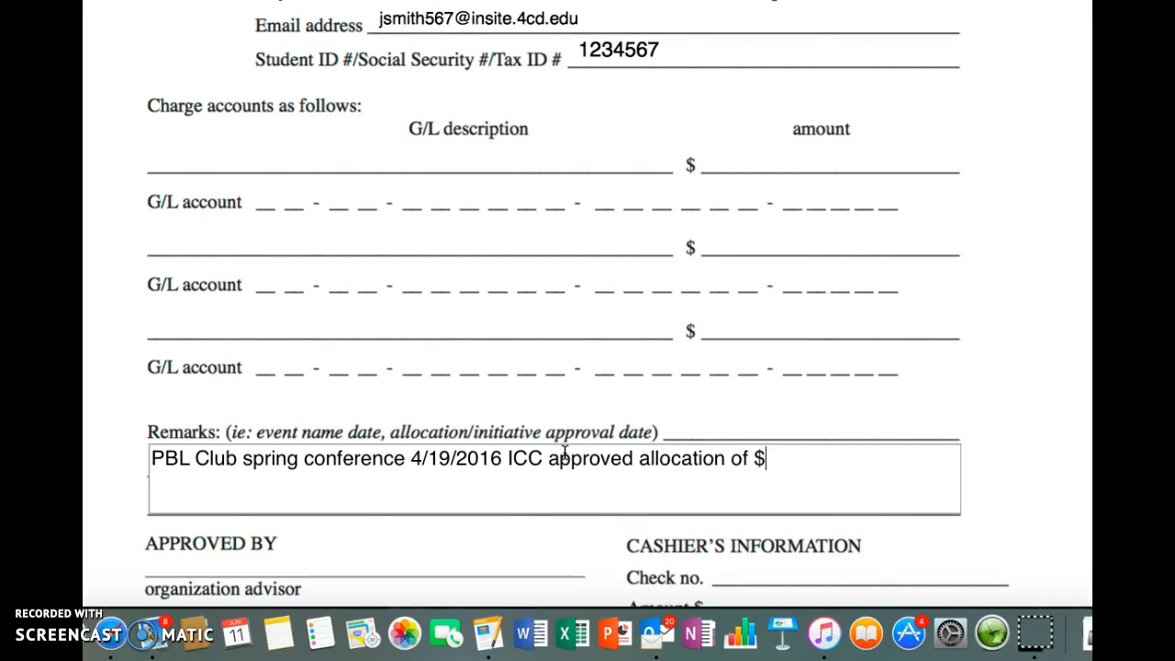
type("1000 during ")
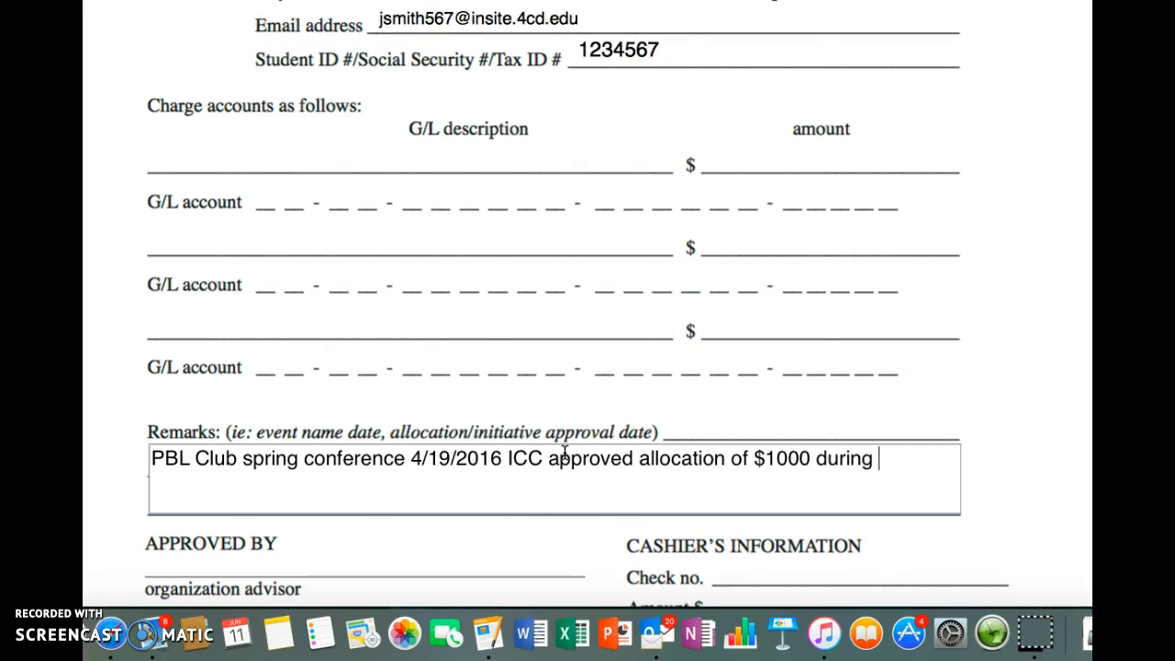
type("4/1/16 board ")
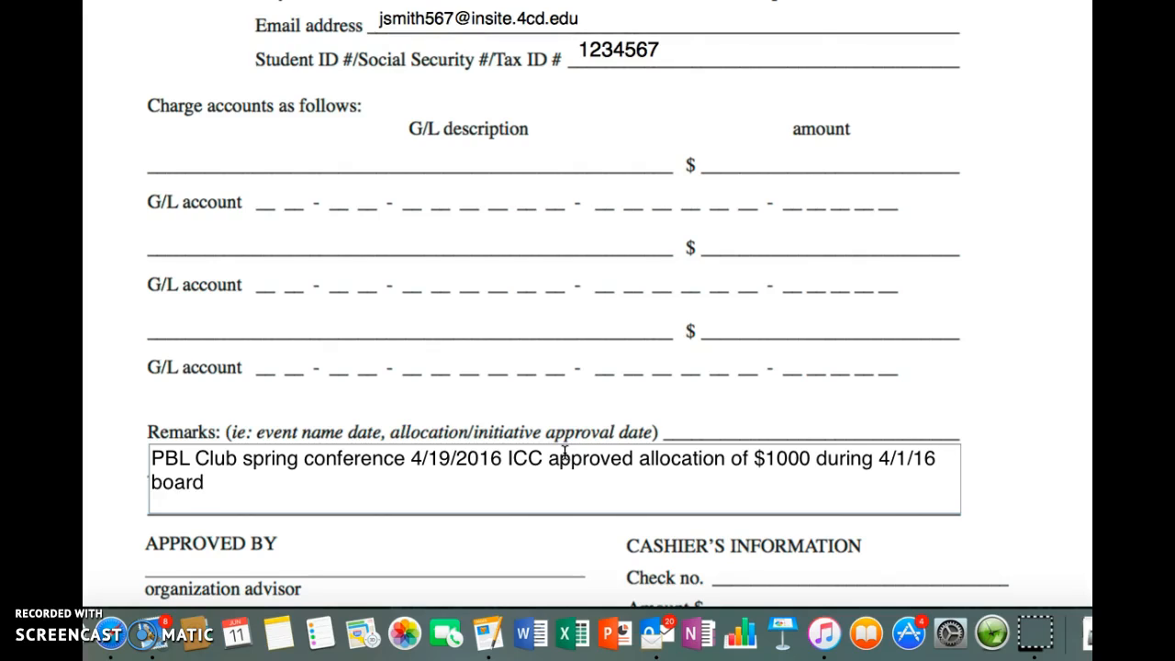
type("meeting ")
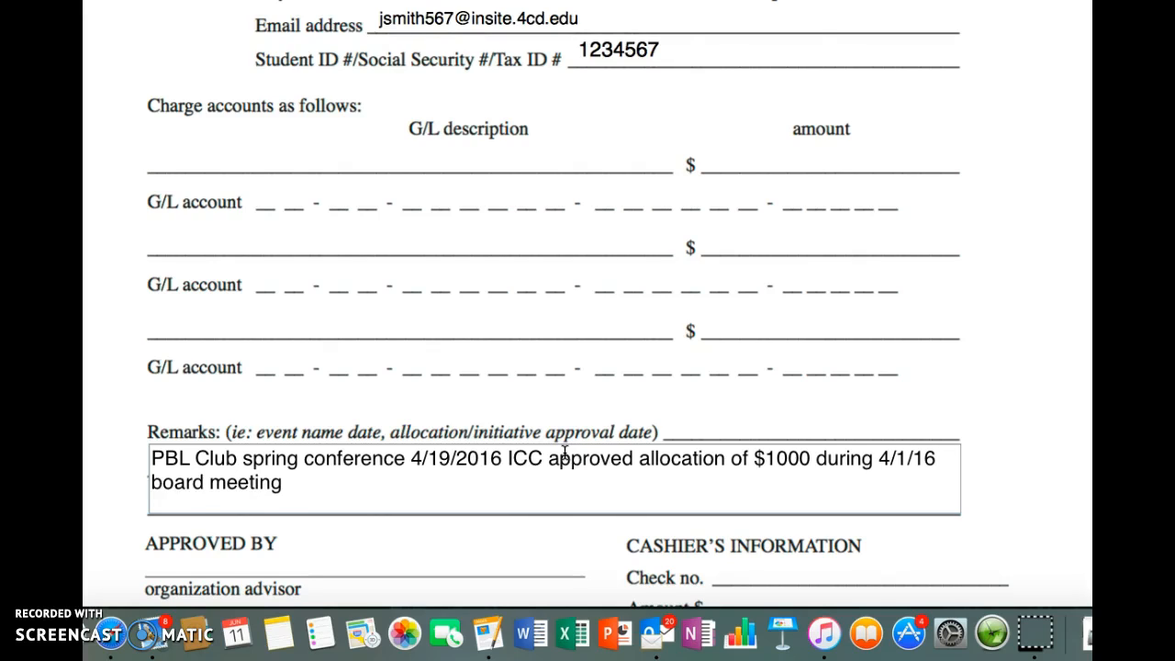
type("ASDVC approved")
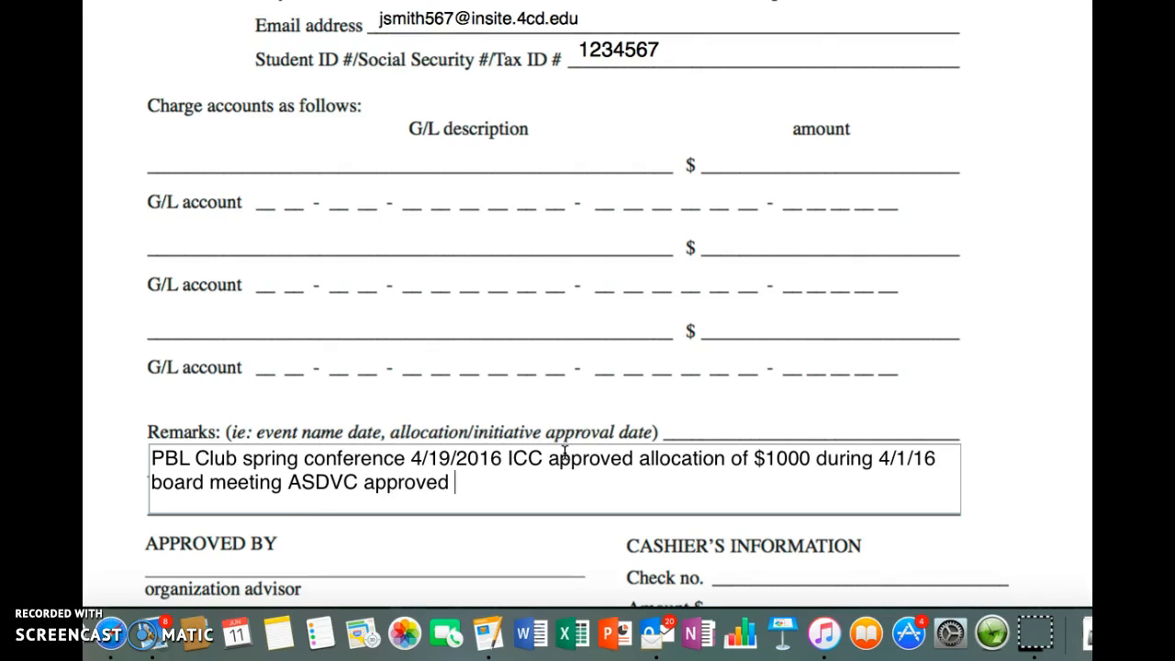
type(" up %")
Step: Finish the remarks with "ASDVC approved up $500 during 4/7/16 board meeting."
key("BackSpace")
type("$500 ")
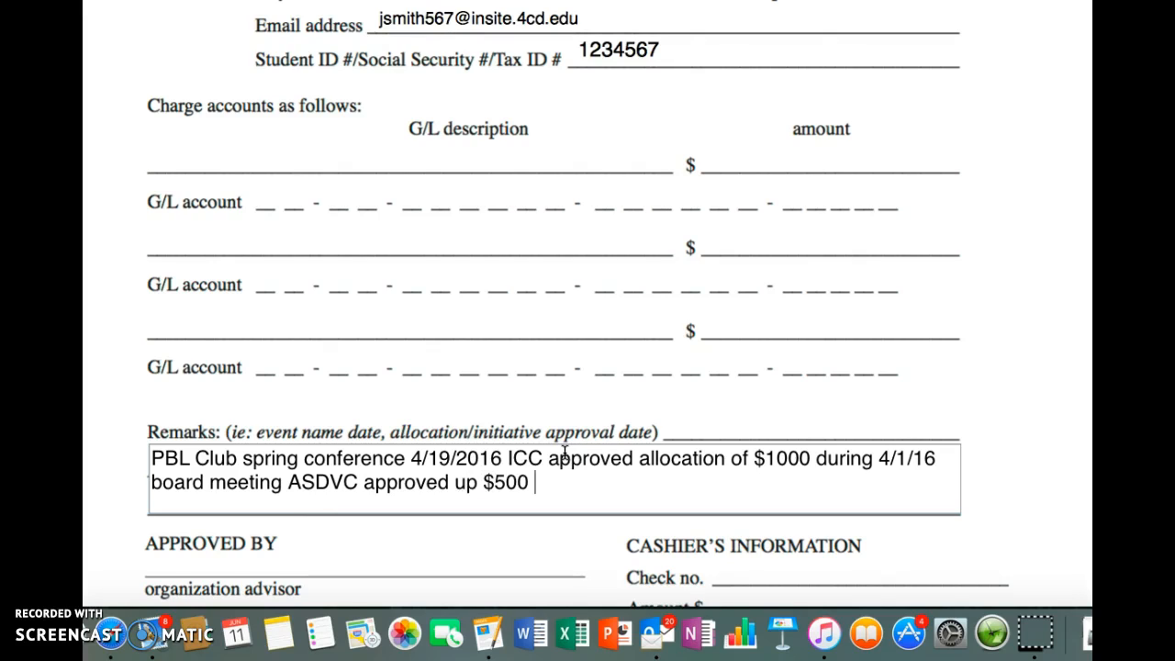
type("during 4/7")
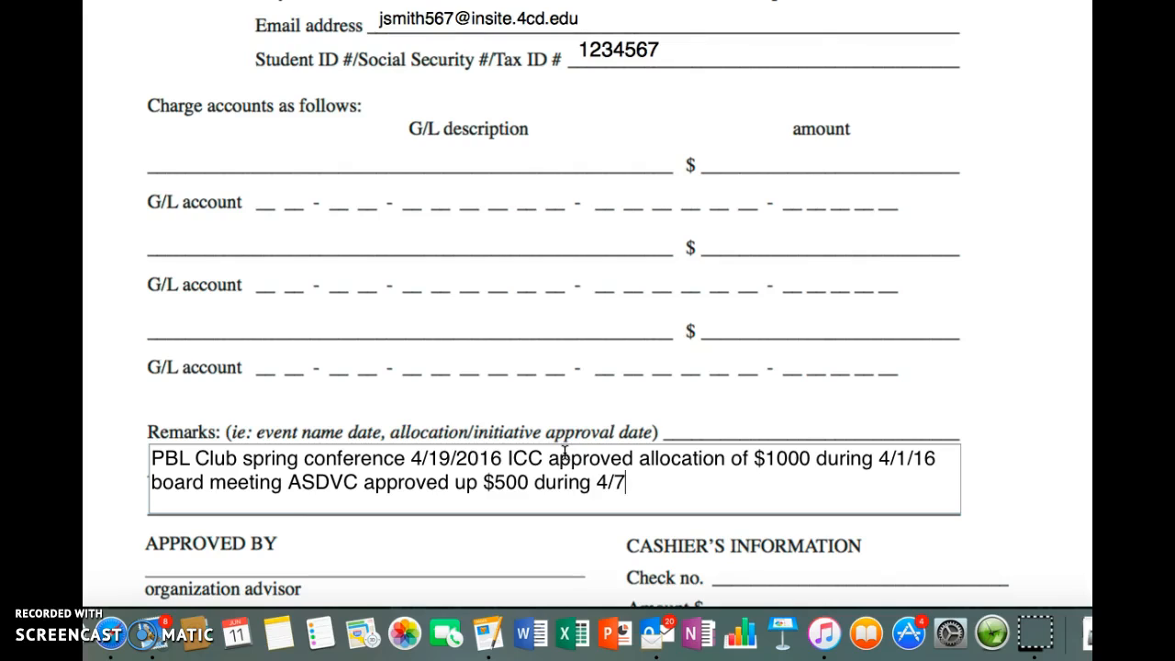
type("/16 board meeting.")
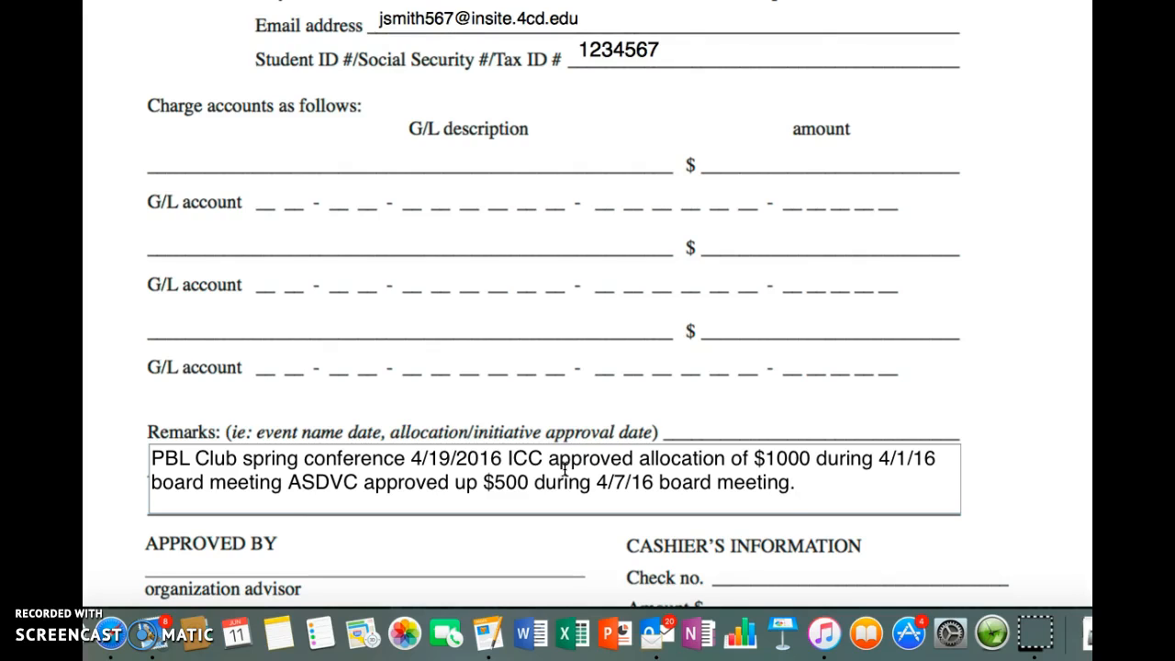
left_click(411, 547)
Step: Examine the approval signature lines and cashier's information below the remarks, and go back over the completed fields up to the form's heading
scroll(411, 546, "down", 5)
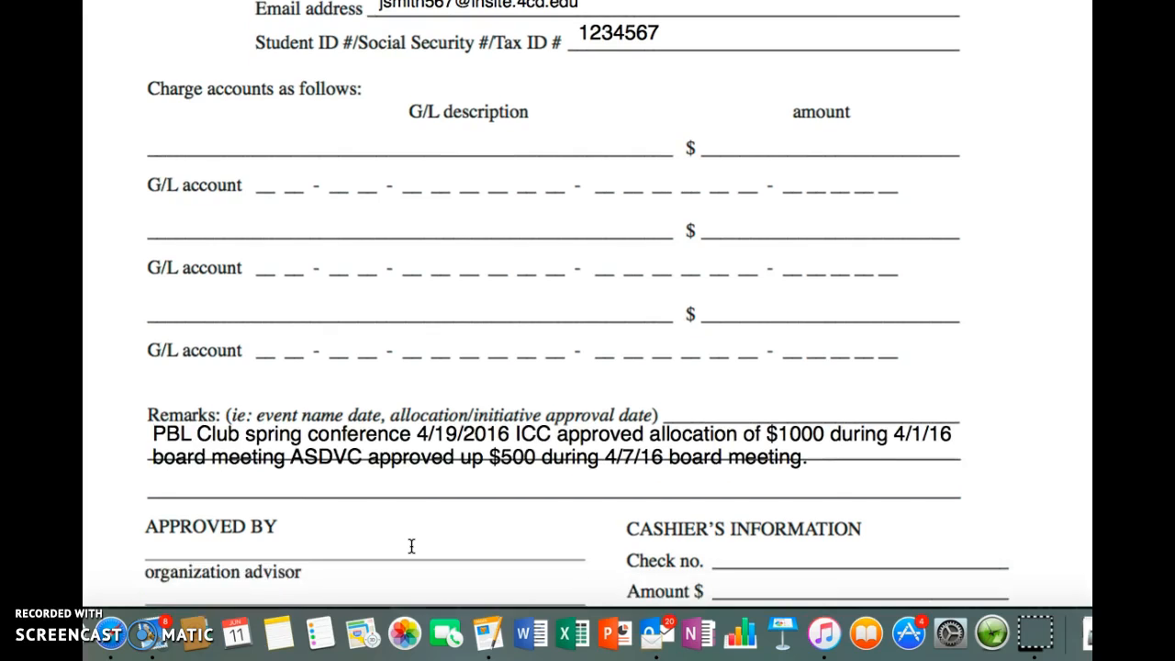
scroll(412, 547, "down", 1)
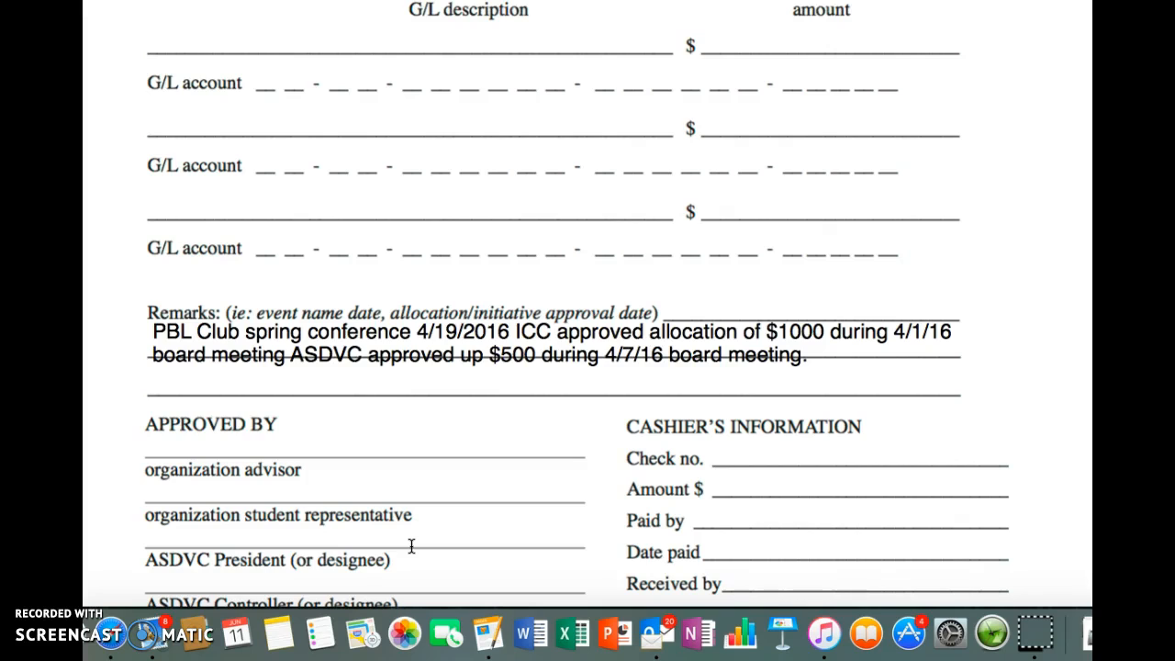
scroll(411, 546, "down", 1)
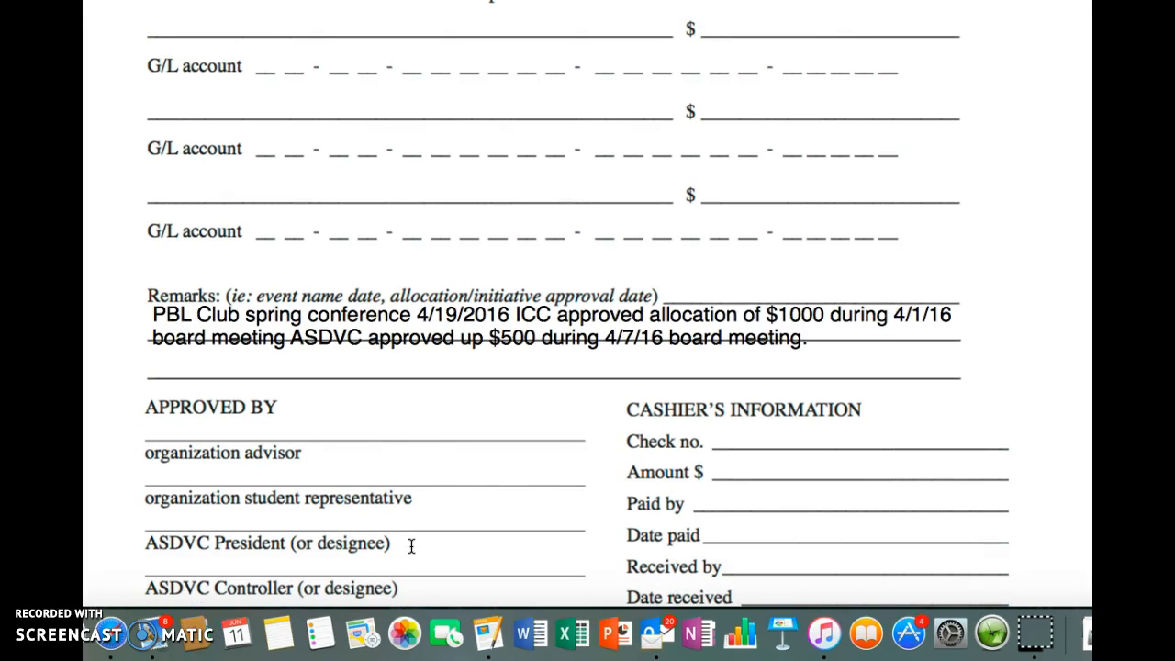
scroll(411, 547, "down", 1)
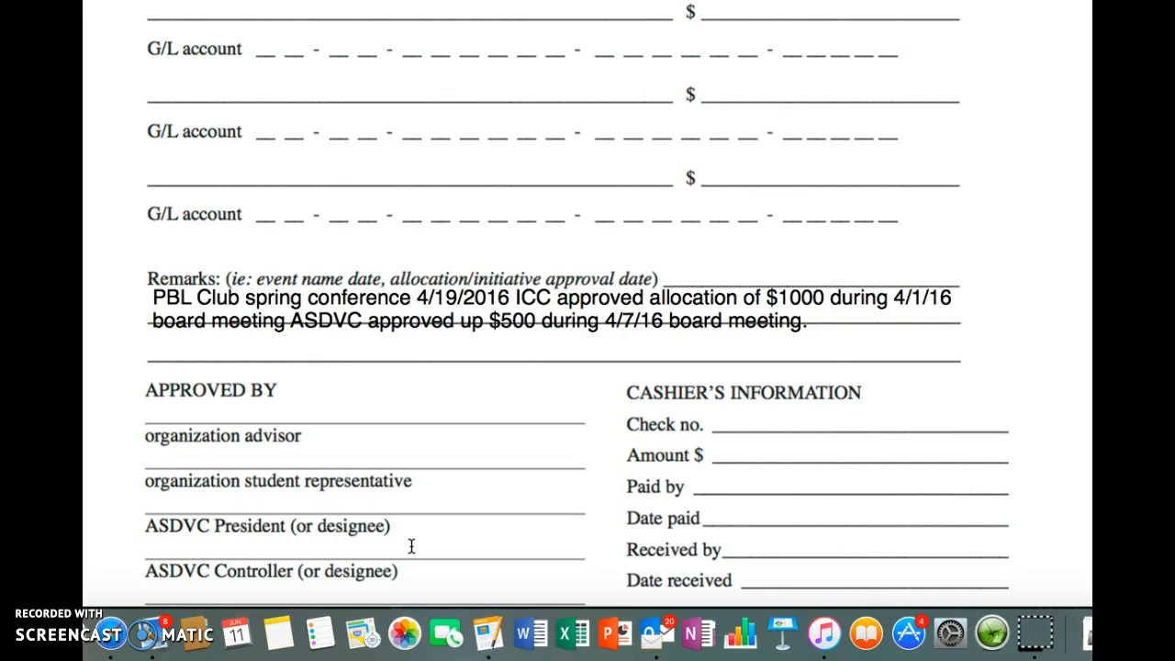
scroll(411, 546, "down", 1)
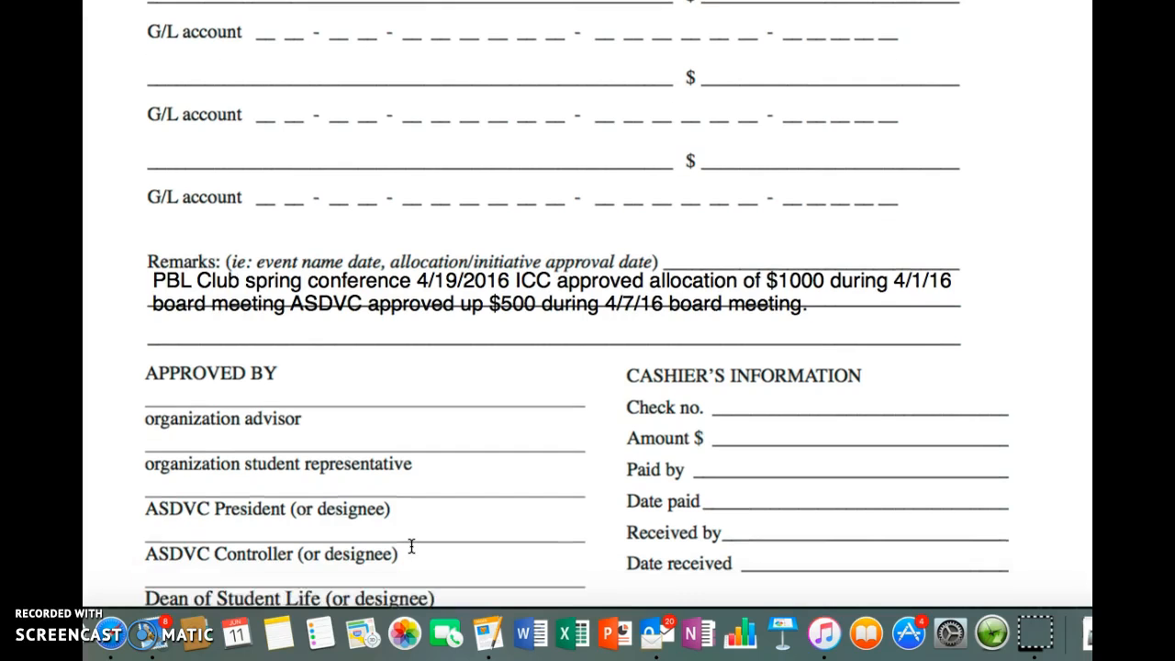
scroll(412, 546, "down", 1)
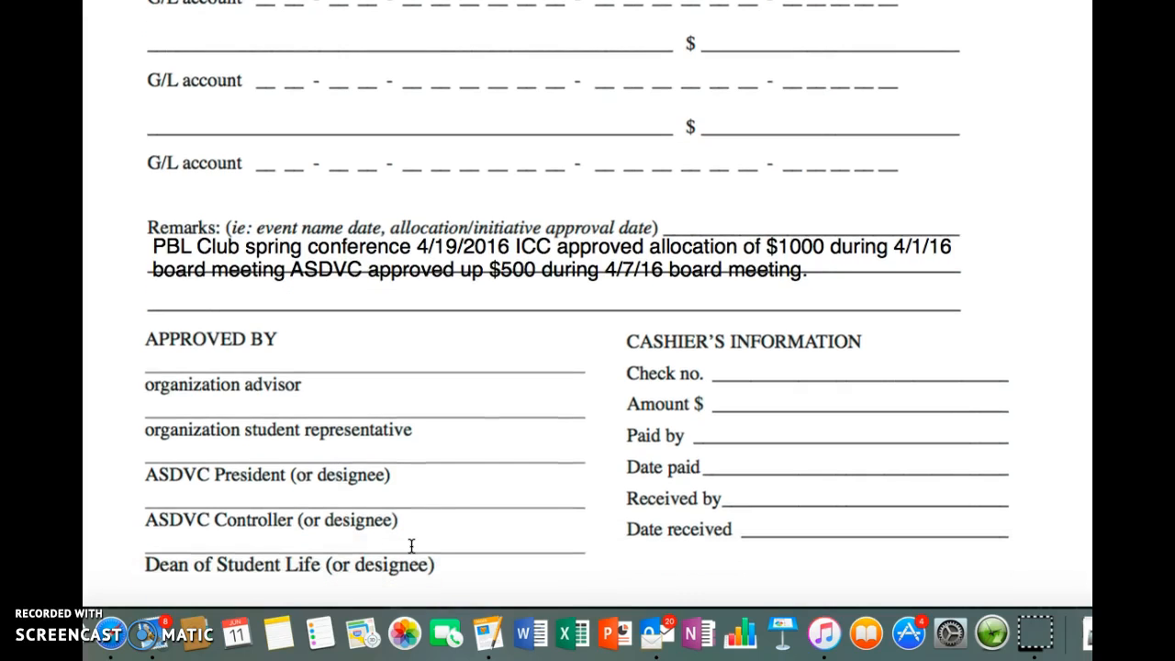
scroll(412, 547, "down", 1)
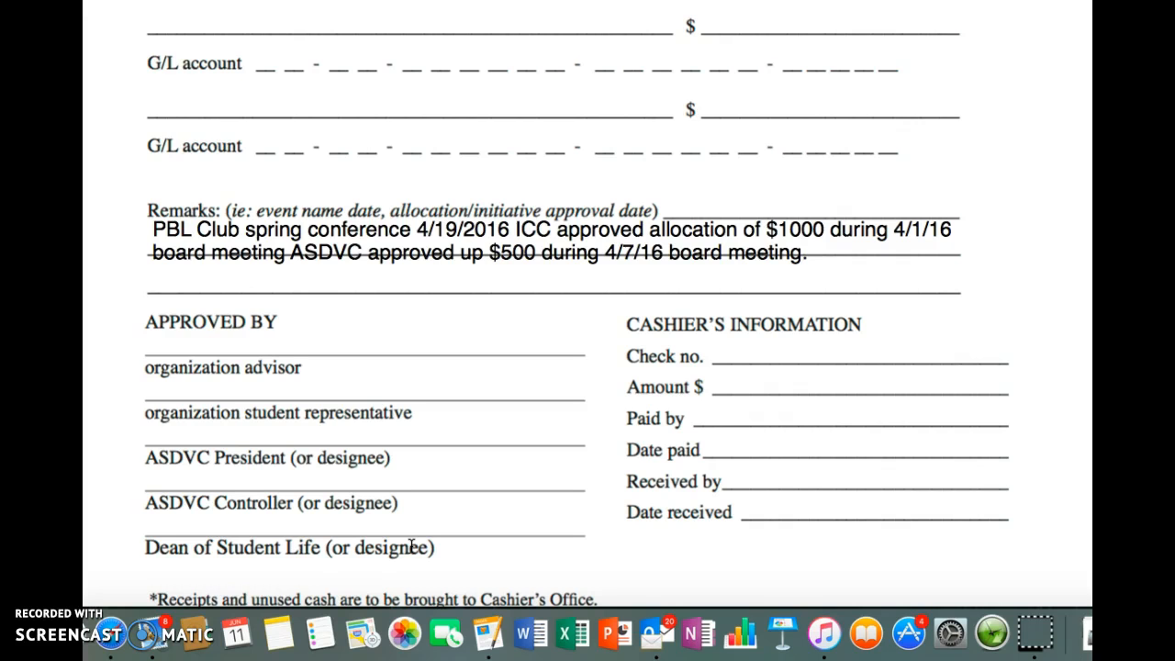
scroll(412, 547, "up", 10)
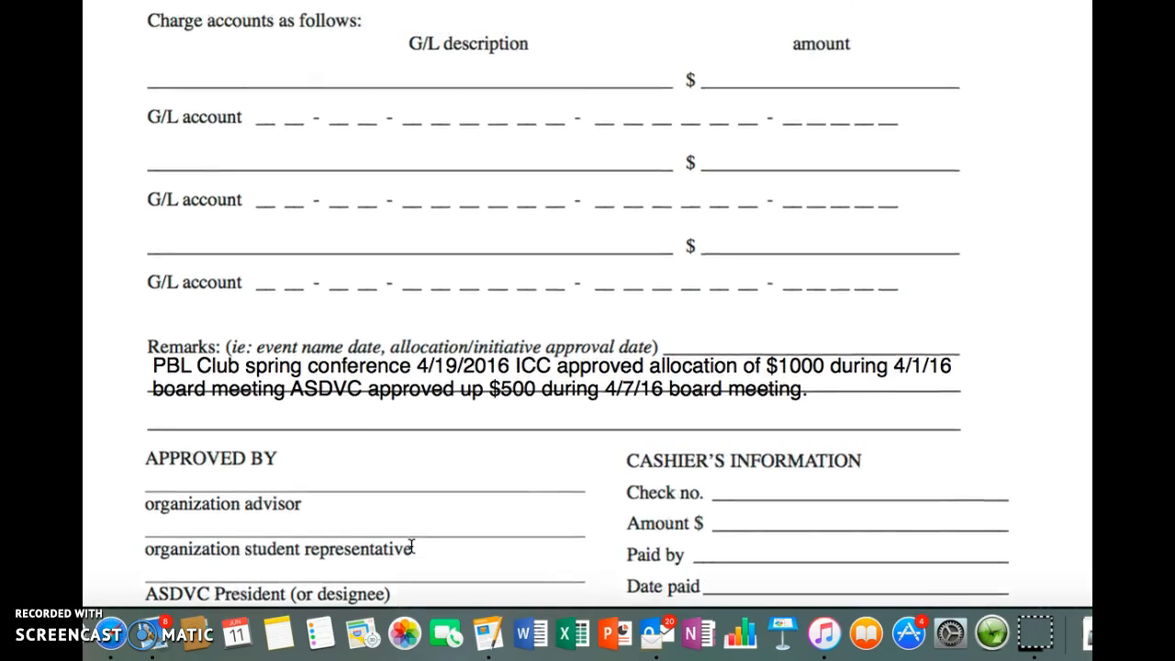
scroll(412, 547, "up", 15)
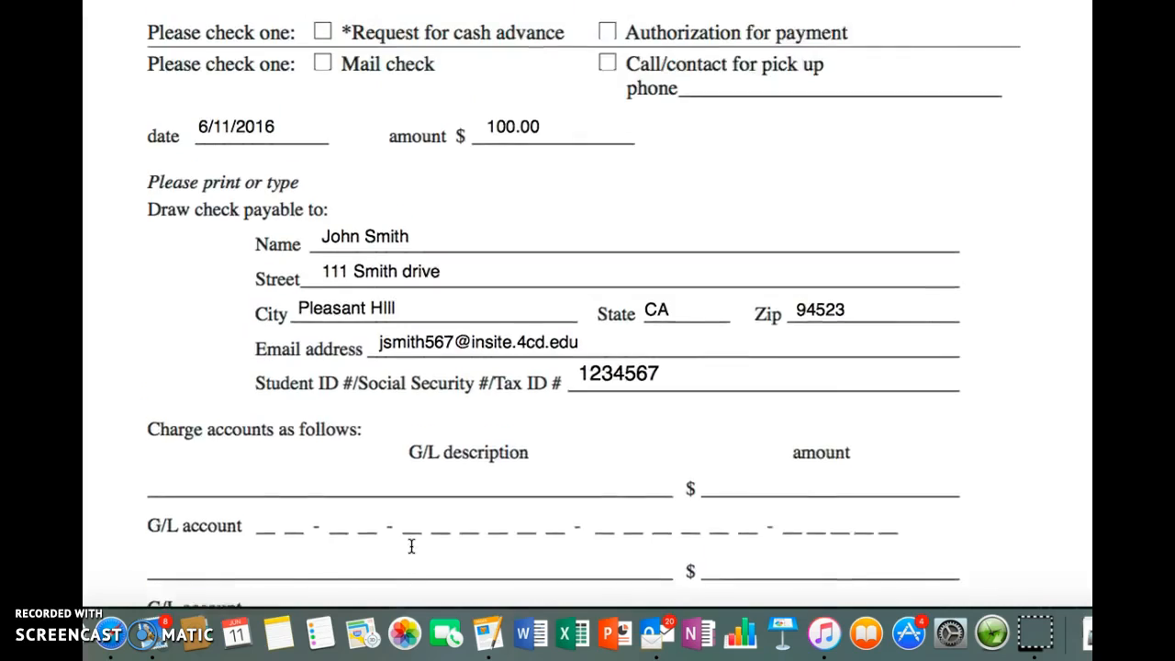
scroll(411, 547, "up", 3)
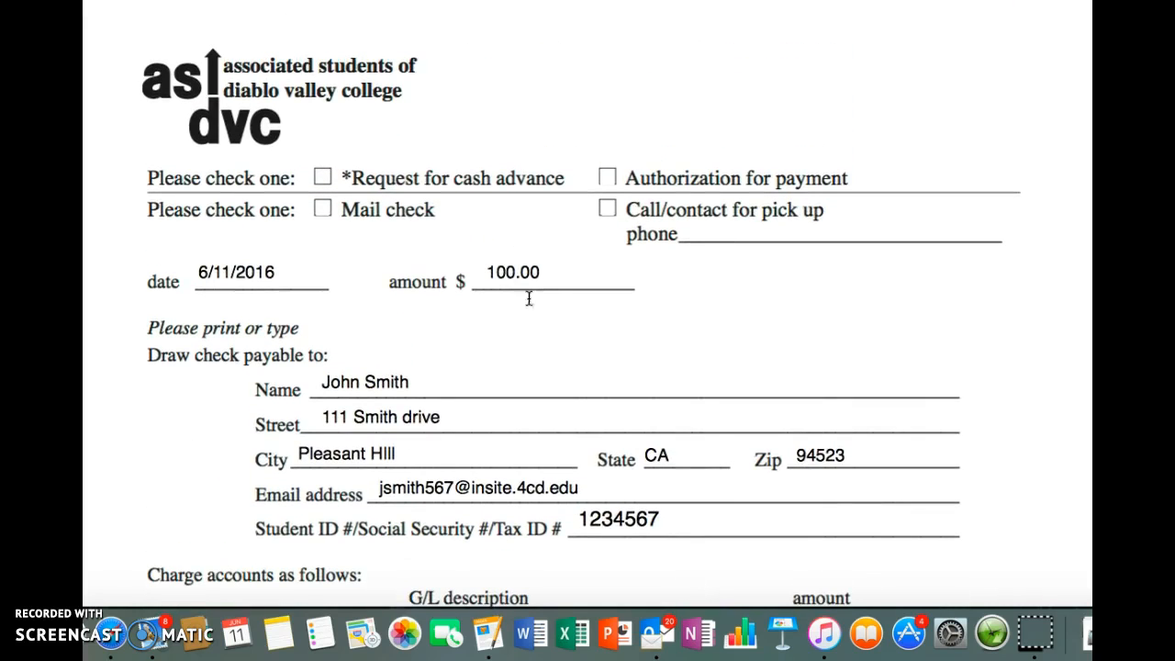